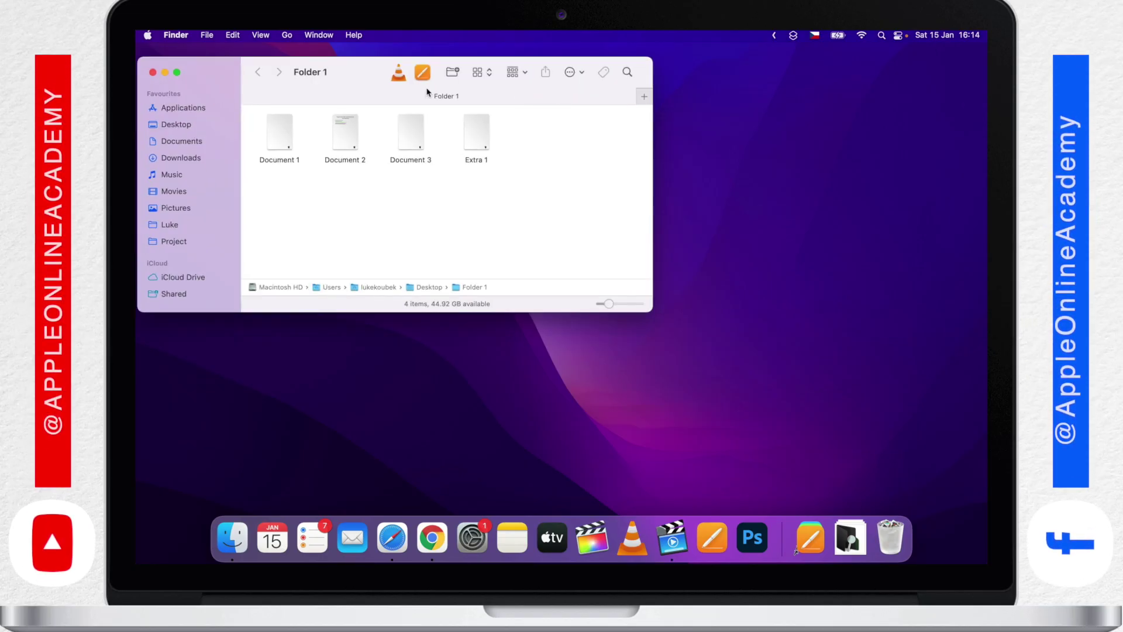
Step: Open Folder 2 in a window right of Folder 1 and select Document 1 in both
left_click_drag(364, 79, 378, 252)
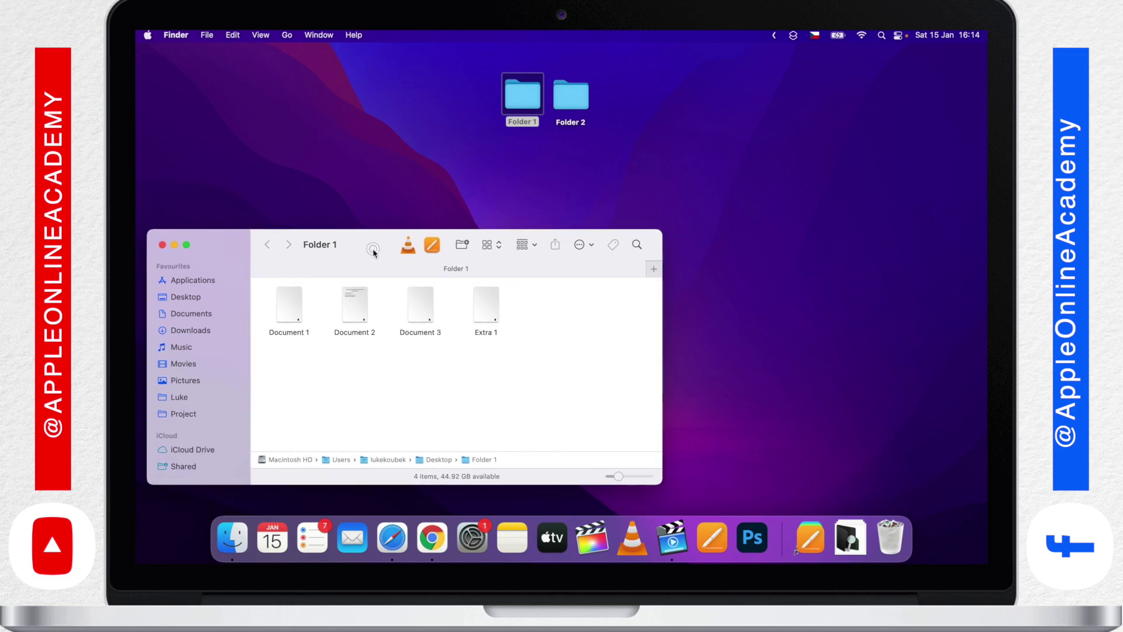
double_click(576, 99)
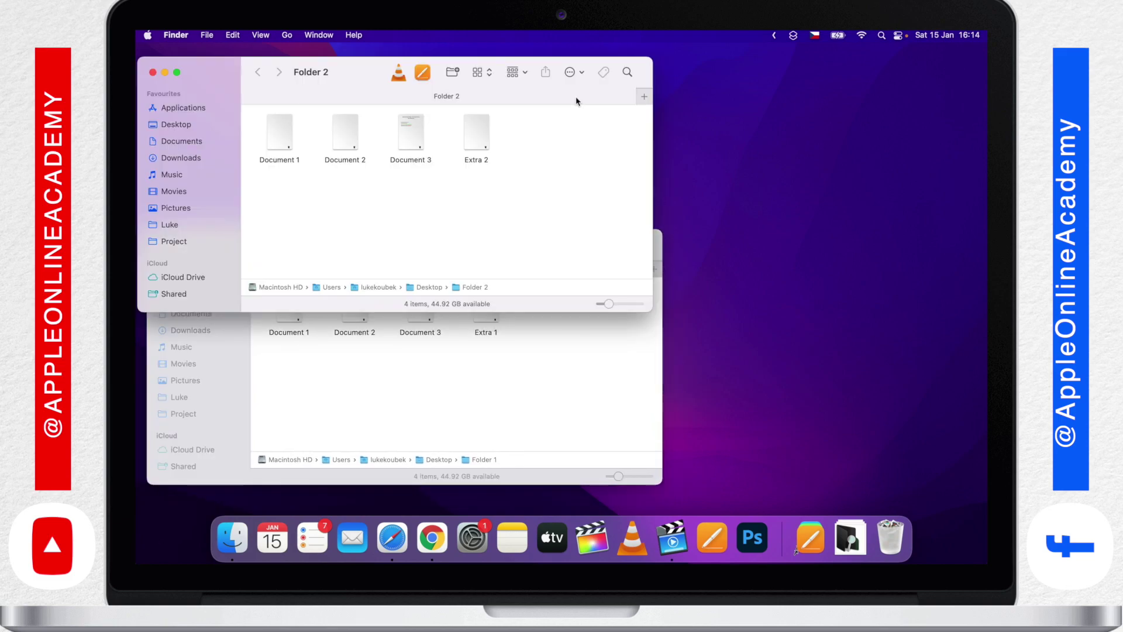
left_click_drag(652, 311, 675, 306)
left_click_drag(366, 80, 670, 67)
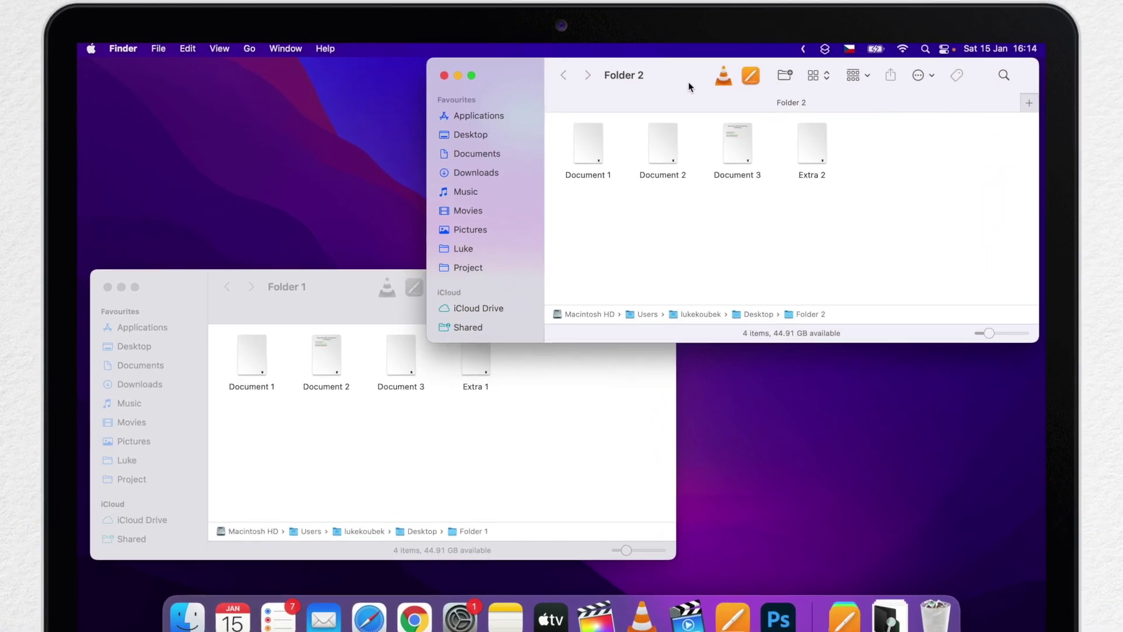
left_click(248, 363)
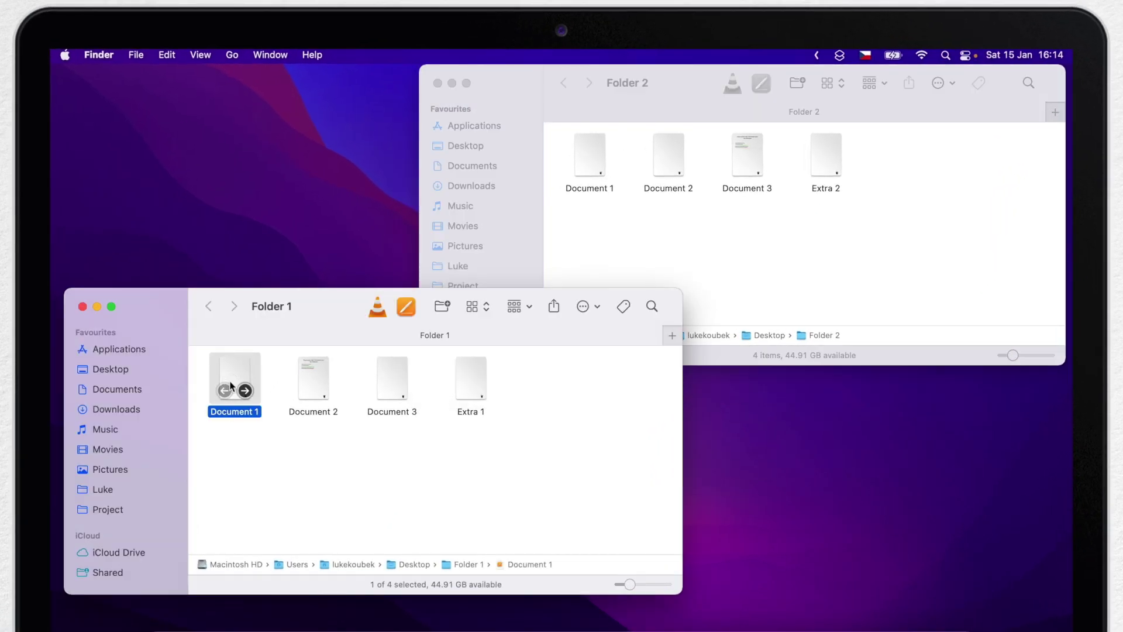
left_click(592, 150)
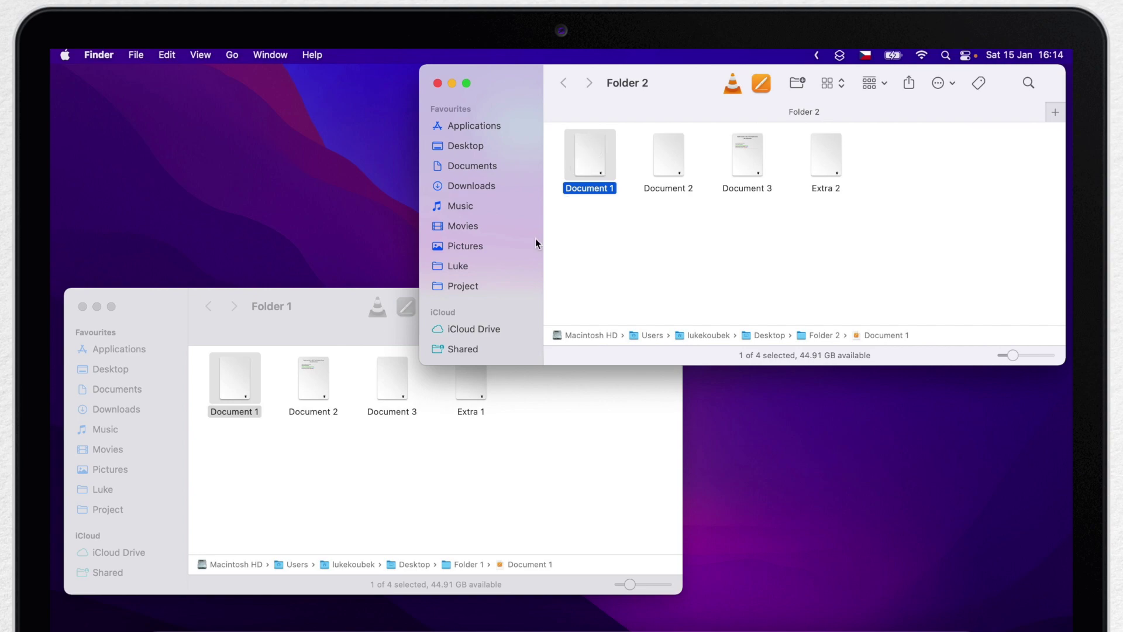
Step: Show the preview pane in both the Folder 2 and Folder 1 windows
left_click(200, 55)
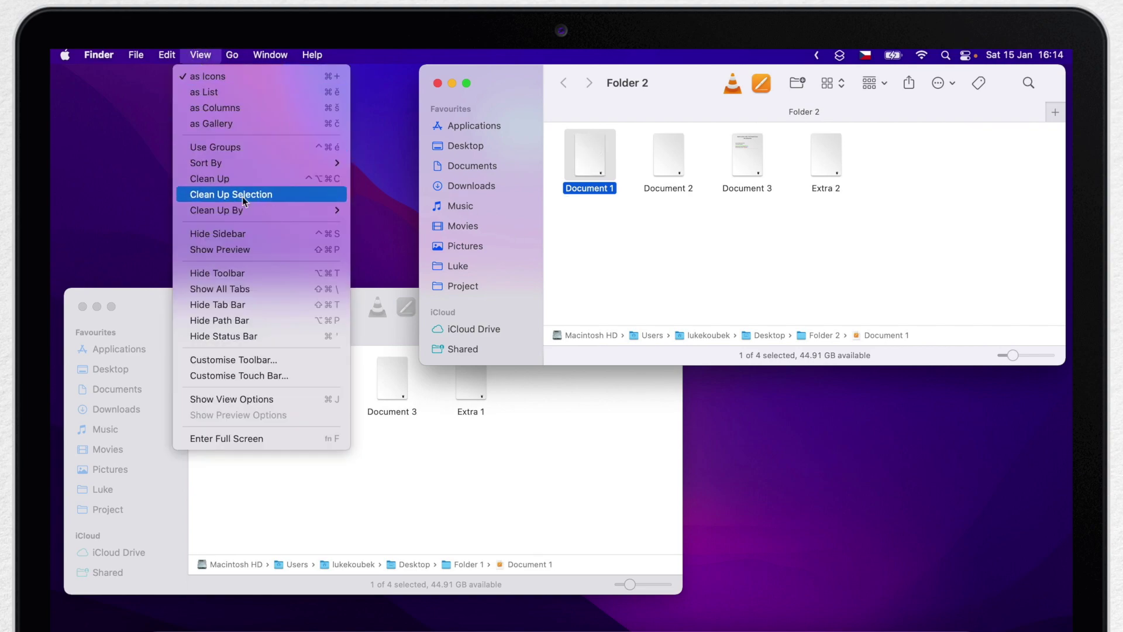
left_click(255, 248)
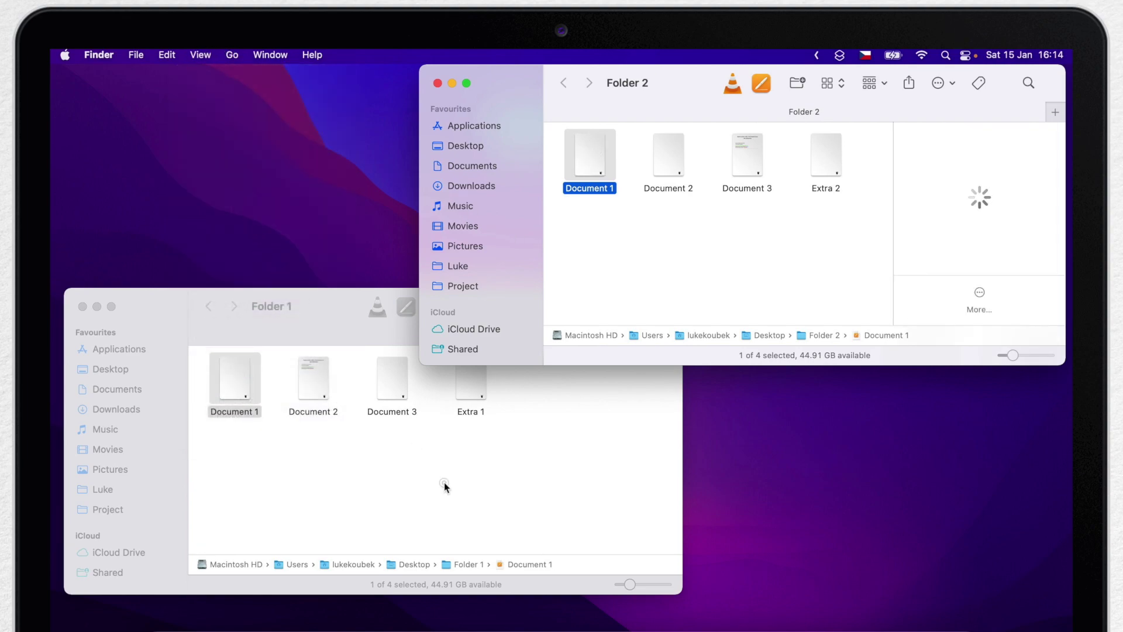
left_click(444, 484)
left_click(200, 54)
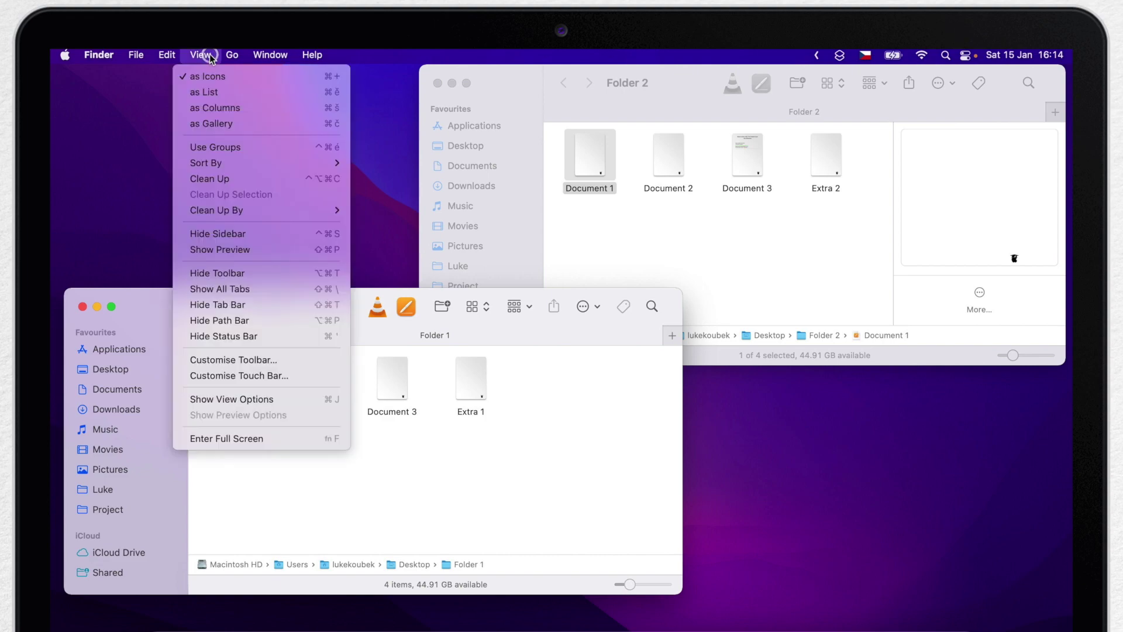
left_click(264, 249)
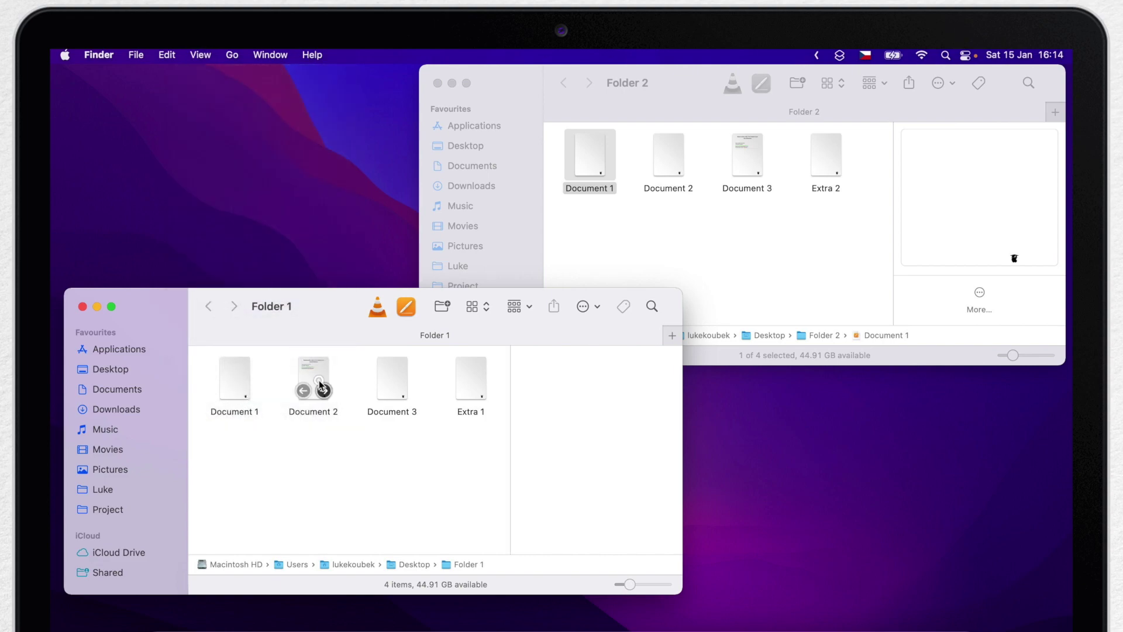
Step: Compare the modified dates of Document 2 in Folder 1 and Folder 2
left_click(321, 386)
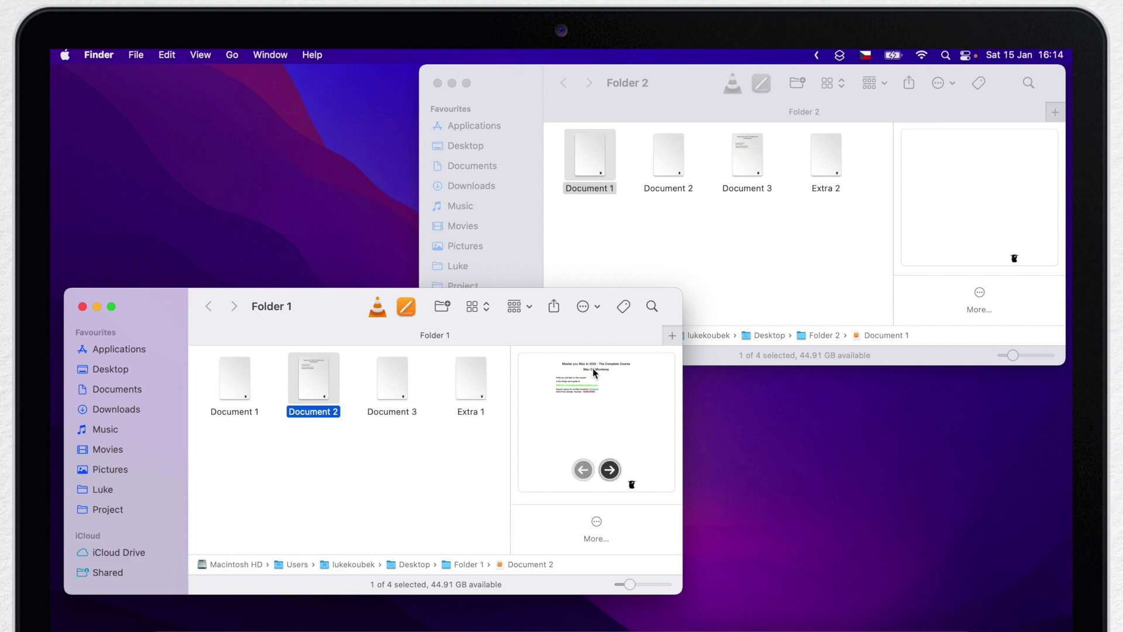
scroll(544, 439, "down", 5)
scroll(544, 435, "down", 1)
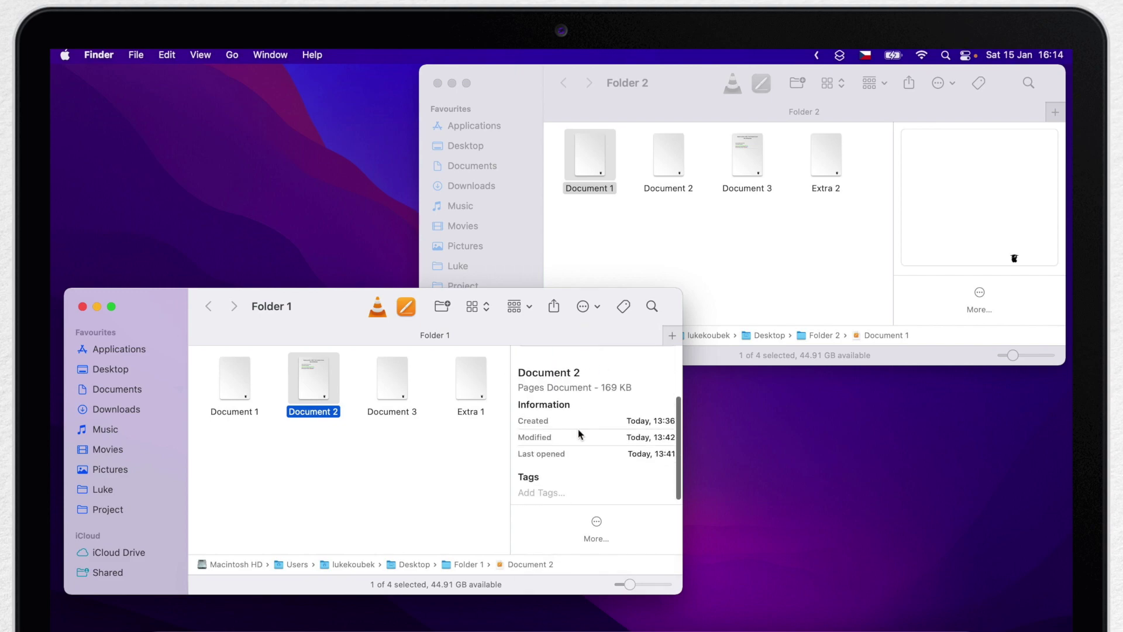
left_click(661, 190)
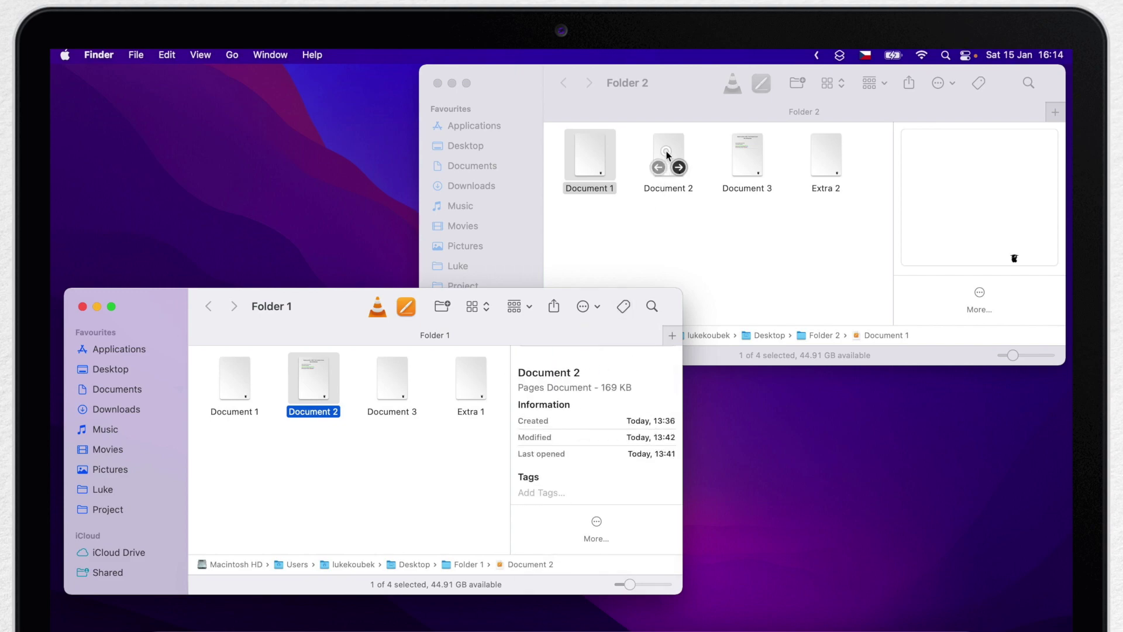
mouse_move(937, 212)
scroll(936, 212, "down", 5)
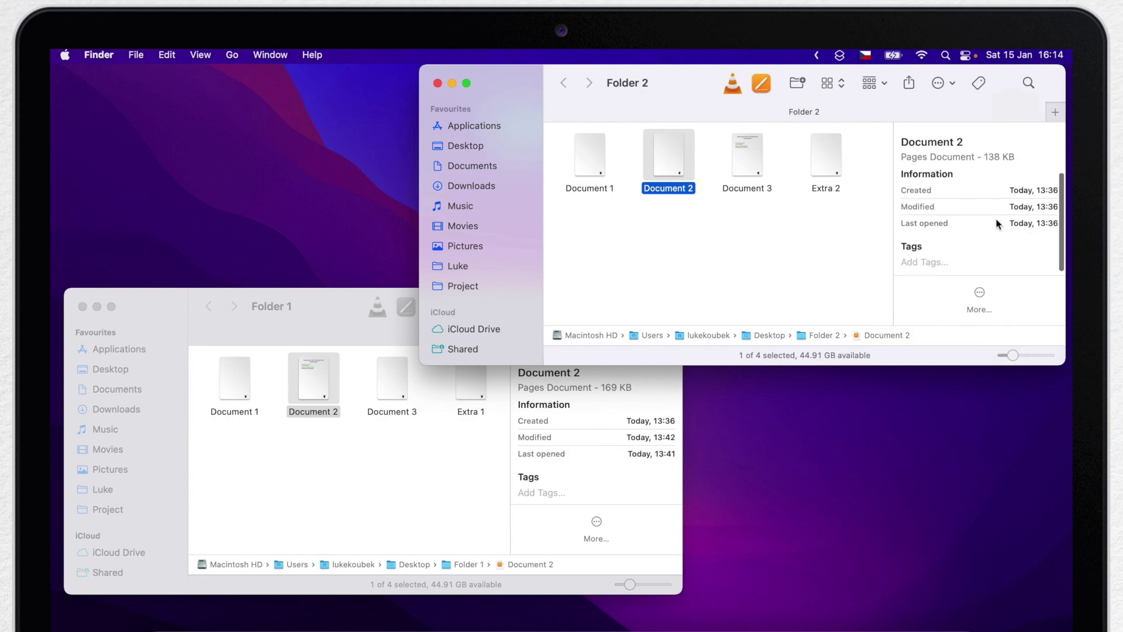
Step: Compare Document 3 copies (169 KB at 14:02 vs 138 KB at 13:36), then clear selections
left_click(451, 476)
left_click(390, 368)
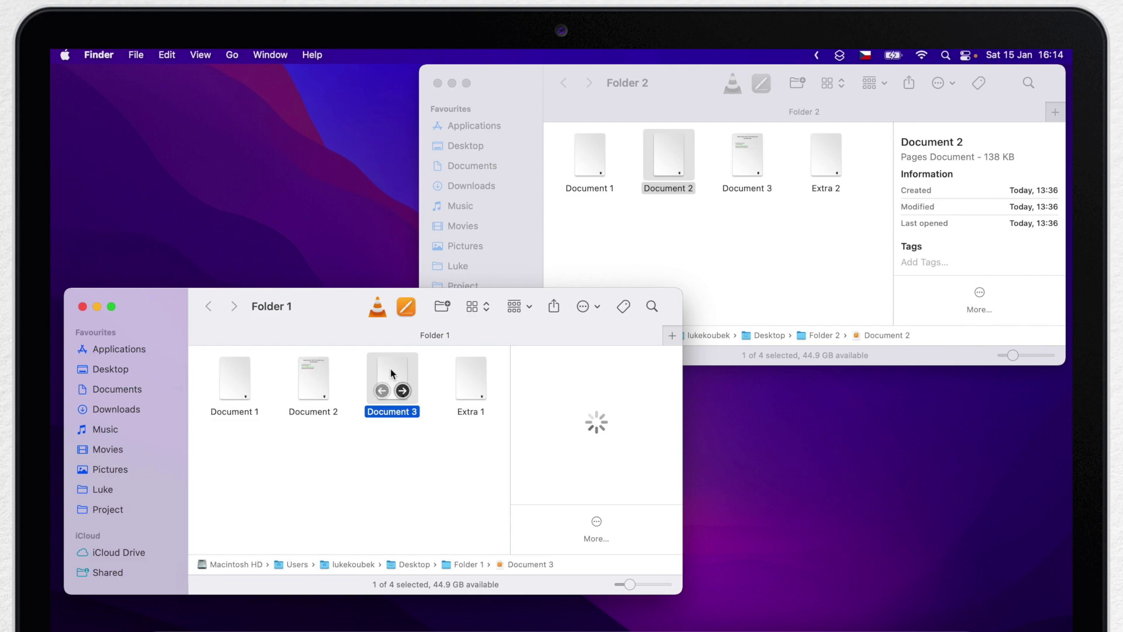
scroll(544, 432, "down", 5)
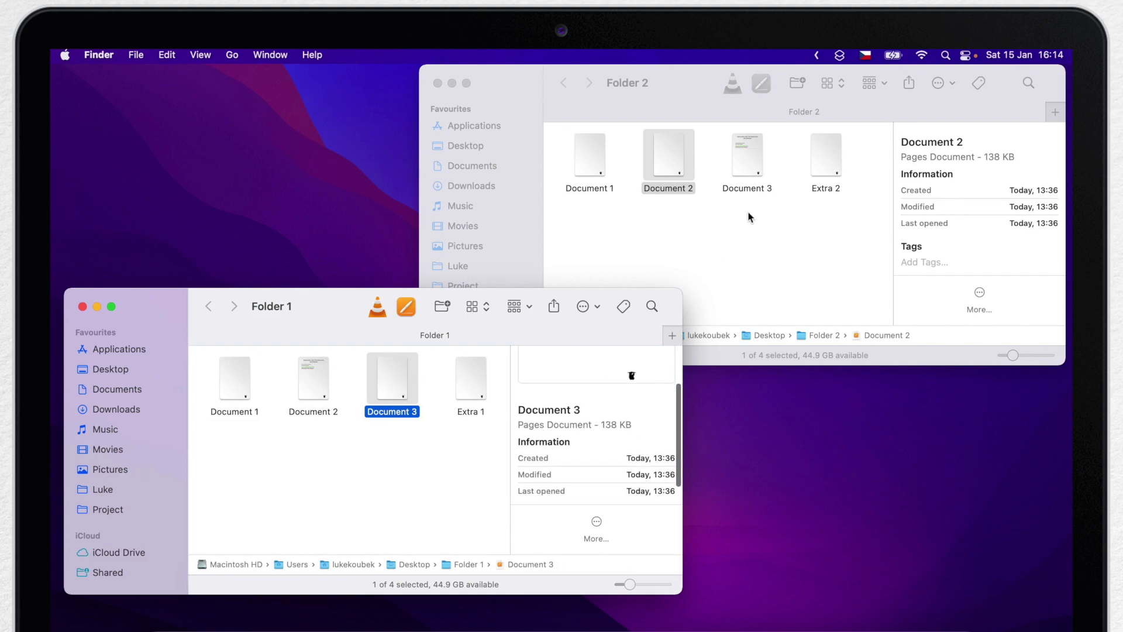
left_click(744, 158)
scroll(940, 208, "down", 1)
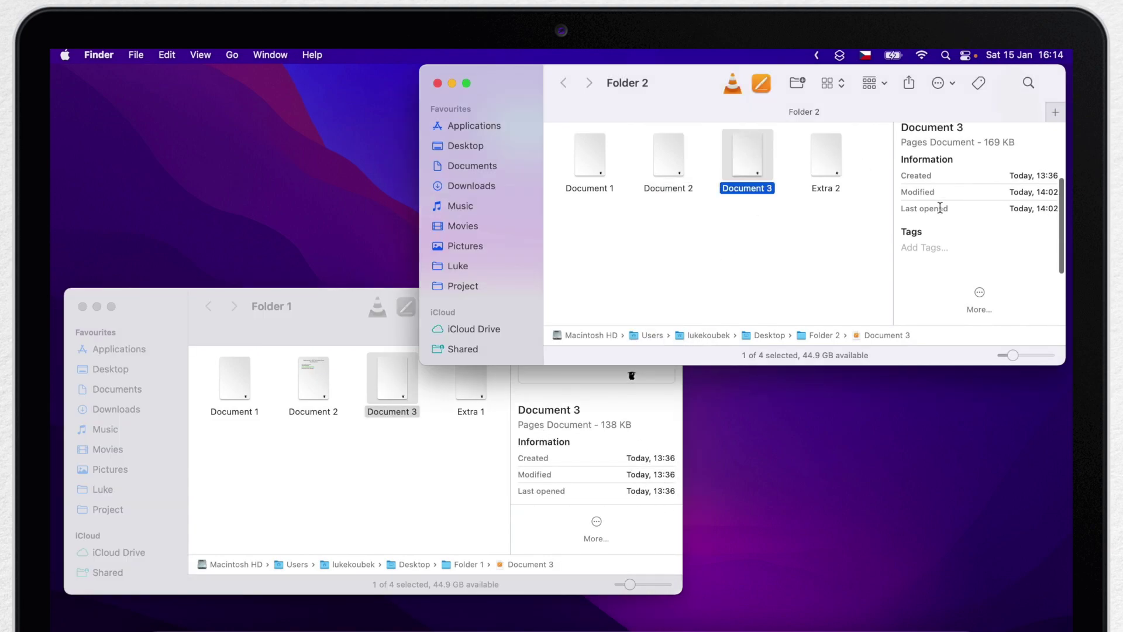
scroll(1018, 217, "up", 5)
left_click(788, 251)
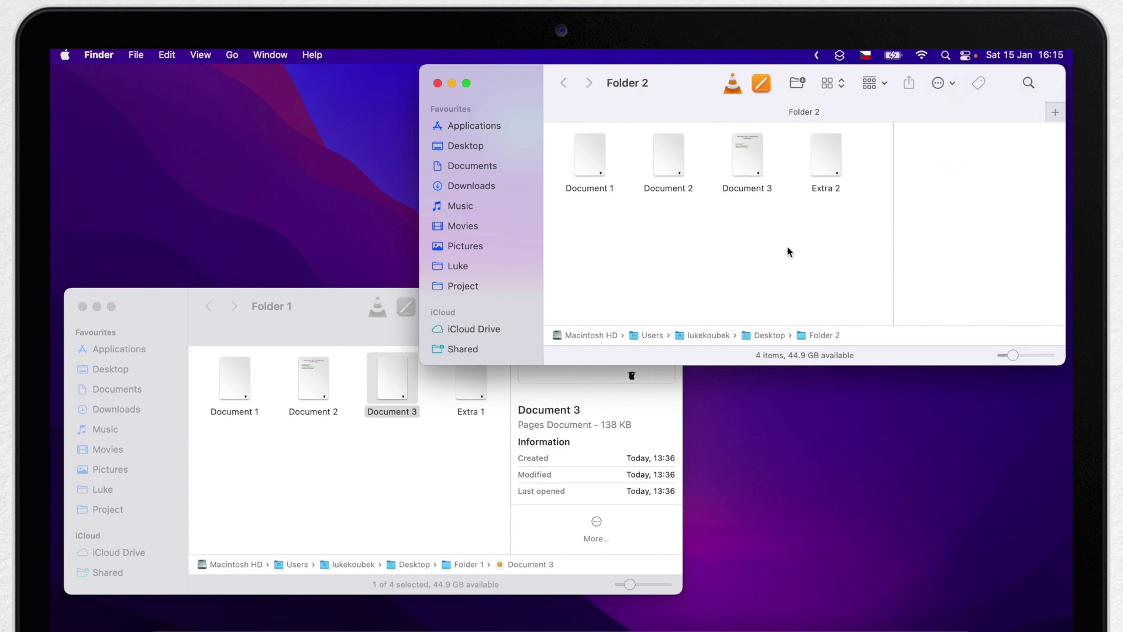
left_click(444, 378)
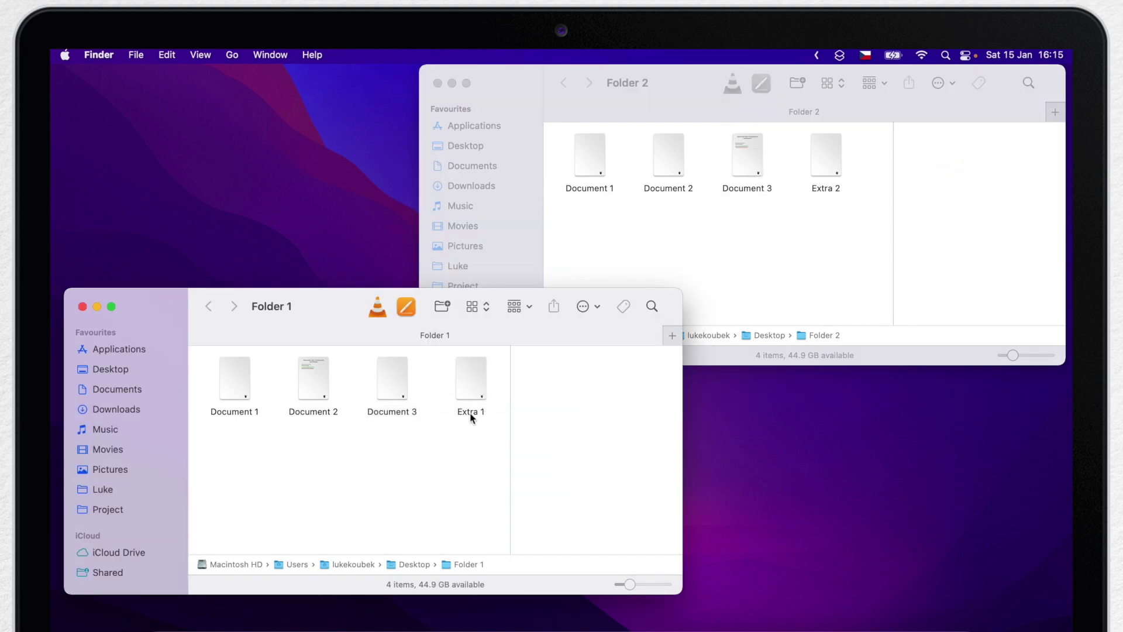
Step: Narrow both windows and place Folder 1 directly left of Folder 2
left_click(817, 261)
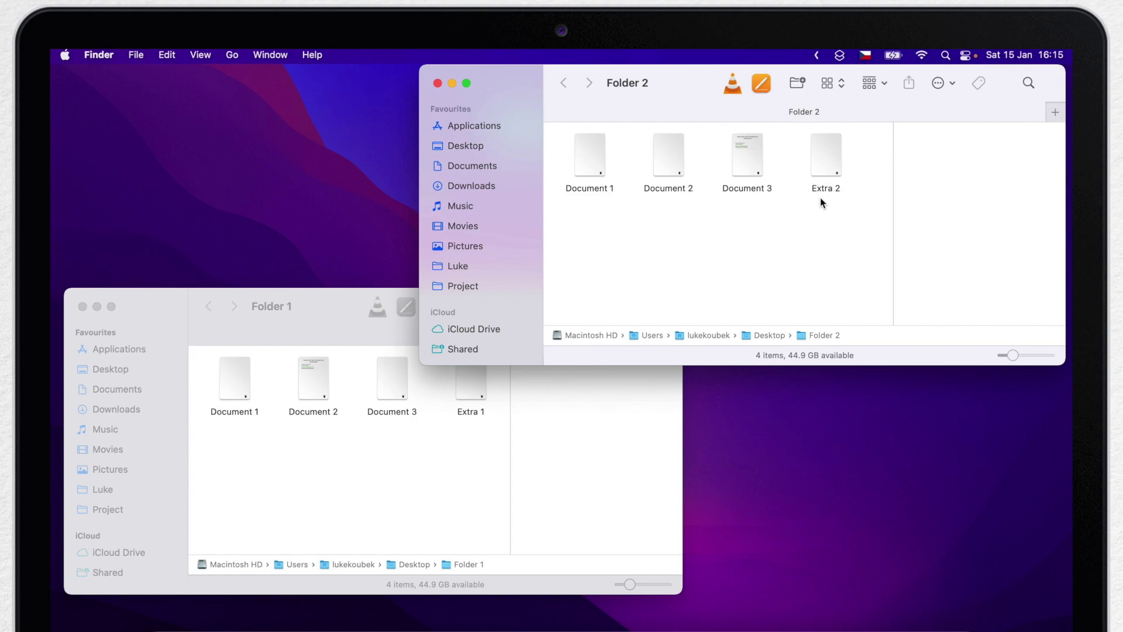
left_click(768, 253)
left_click_drag(419, 180, 602, 189)
left_click(567, 447)
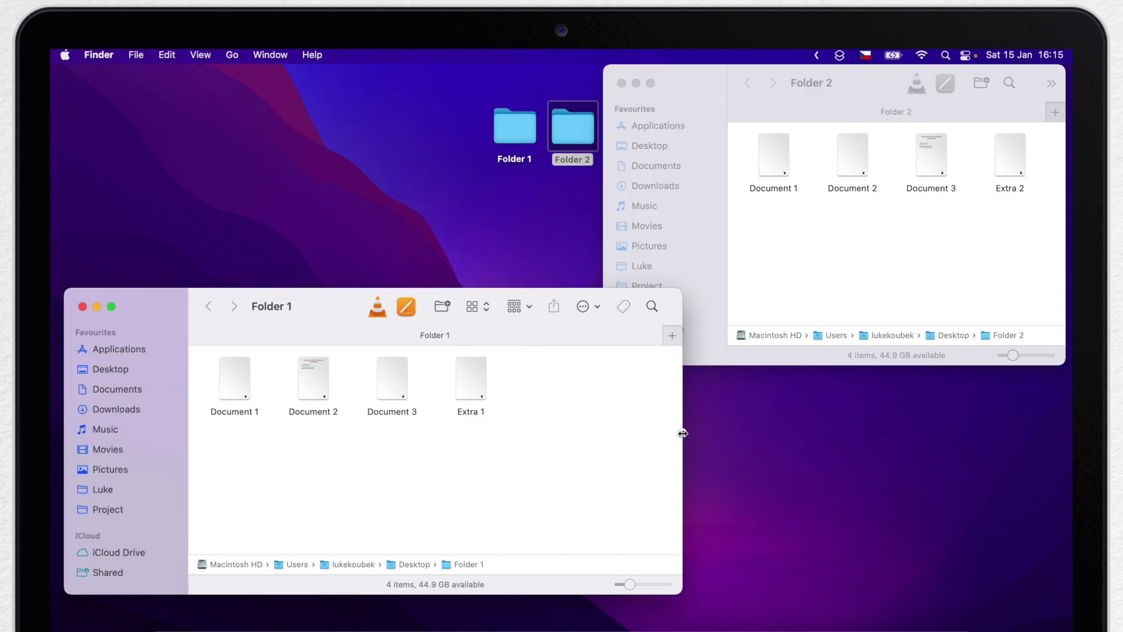
left_click_drag(683, 433, 565, 432)
left_click_drag(333, 315, 366, 99)
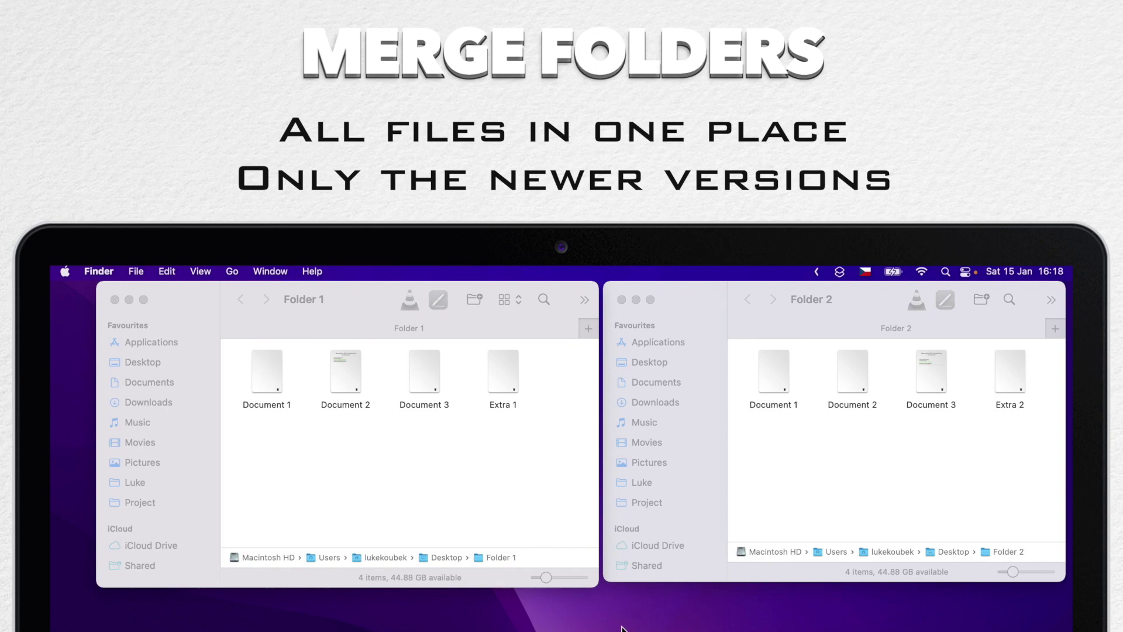
Step: Select Document 1, Document 2, Document 3 and Extra 2 in Folder 2 and move them into Folder 1
left_click(856, 498)
left_click_drag(1028, 469, 427, 466)
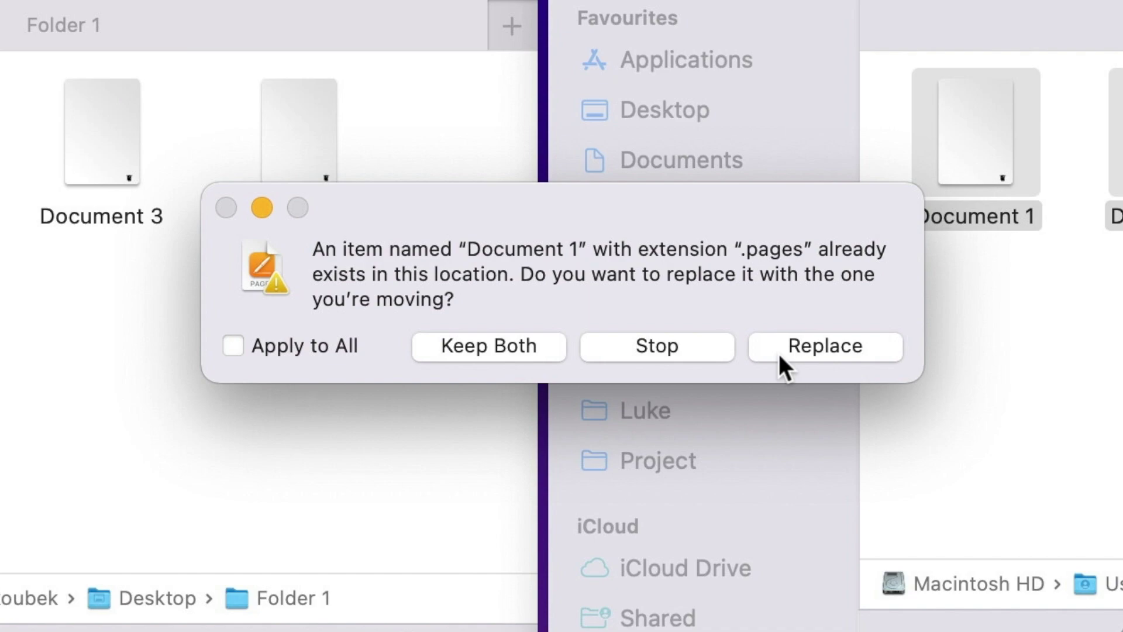
Step: Skip Document 1 using the Option-revealed Skip, then Stop at the Document 2 prompt
key("alt")
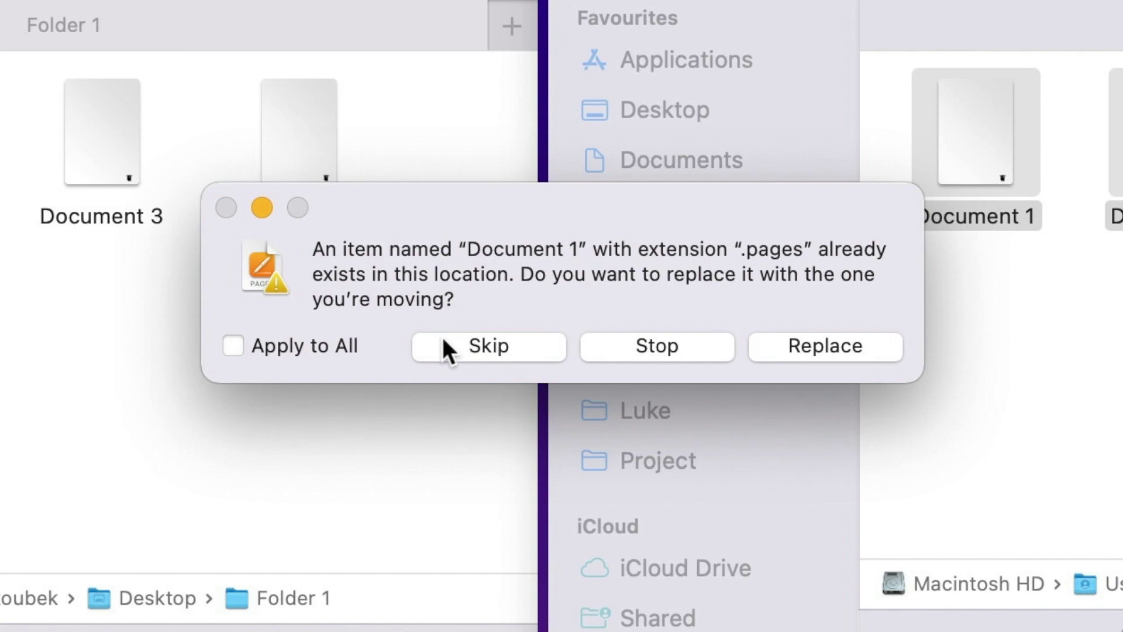
left_click(497, 348)
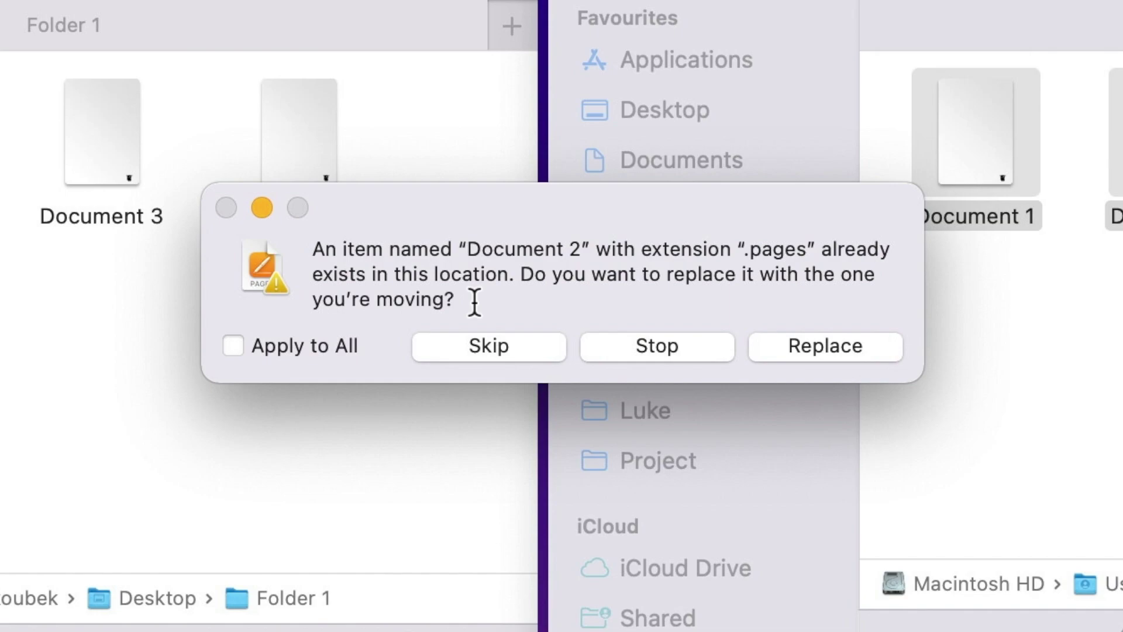
key("alt")
left_click(632, 345)
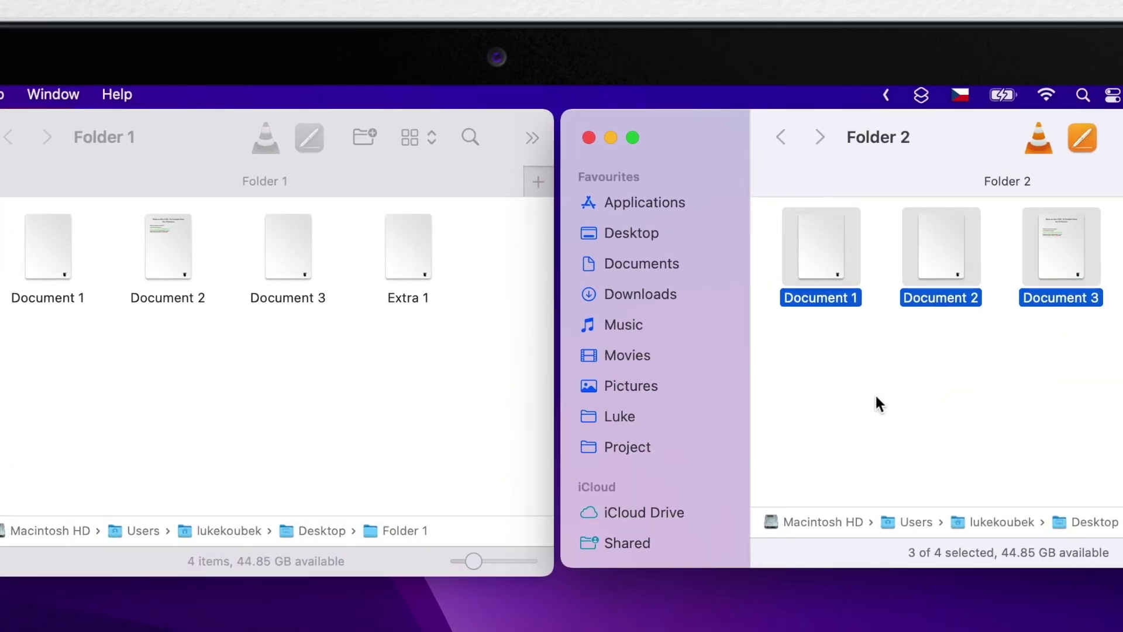
left_click(875, 397)
left_click_drag(935, 241, 332, 360)
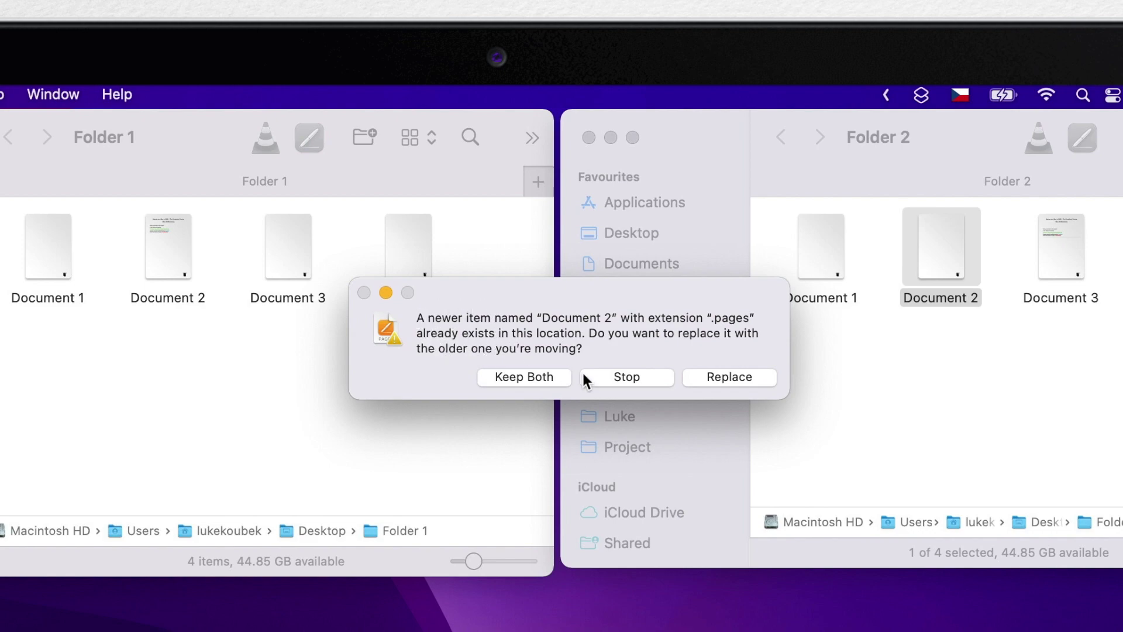
left_click(616, 375)
left_click(968, 383)
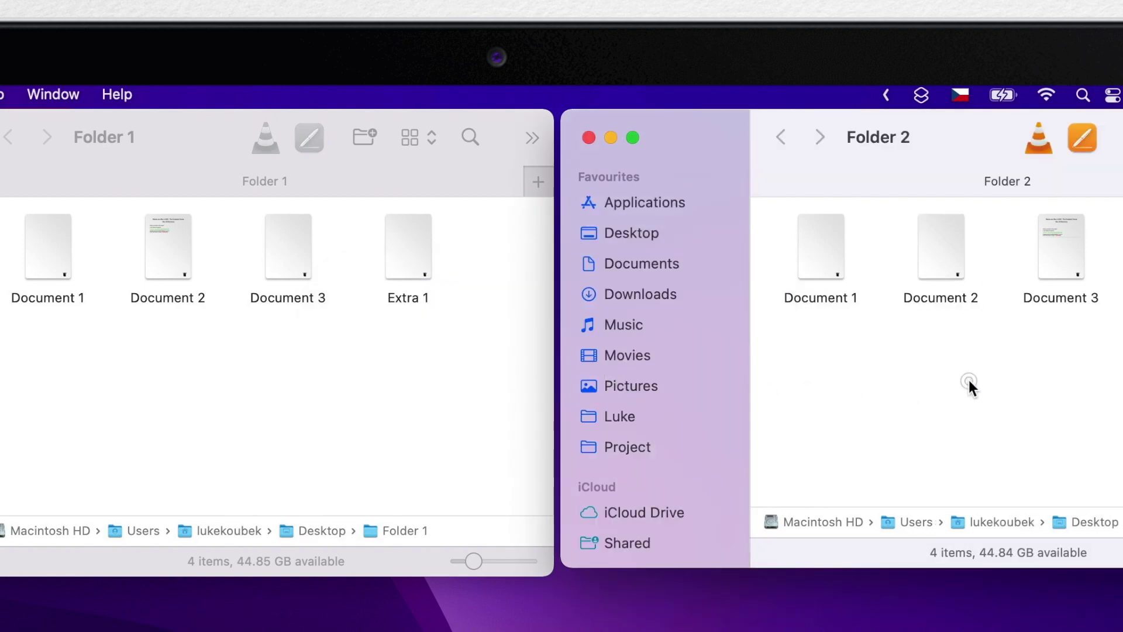
left_click_drag(1068, 244, 413, 366)
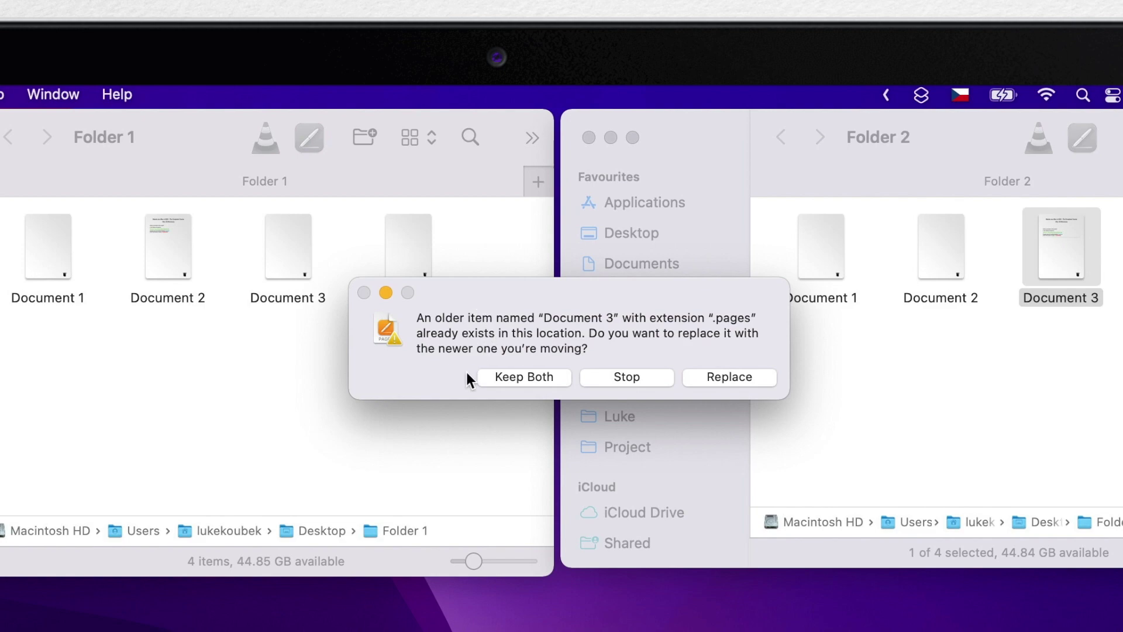
left_click(614, 379)
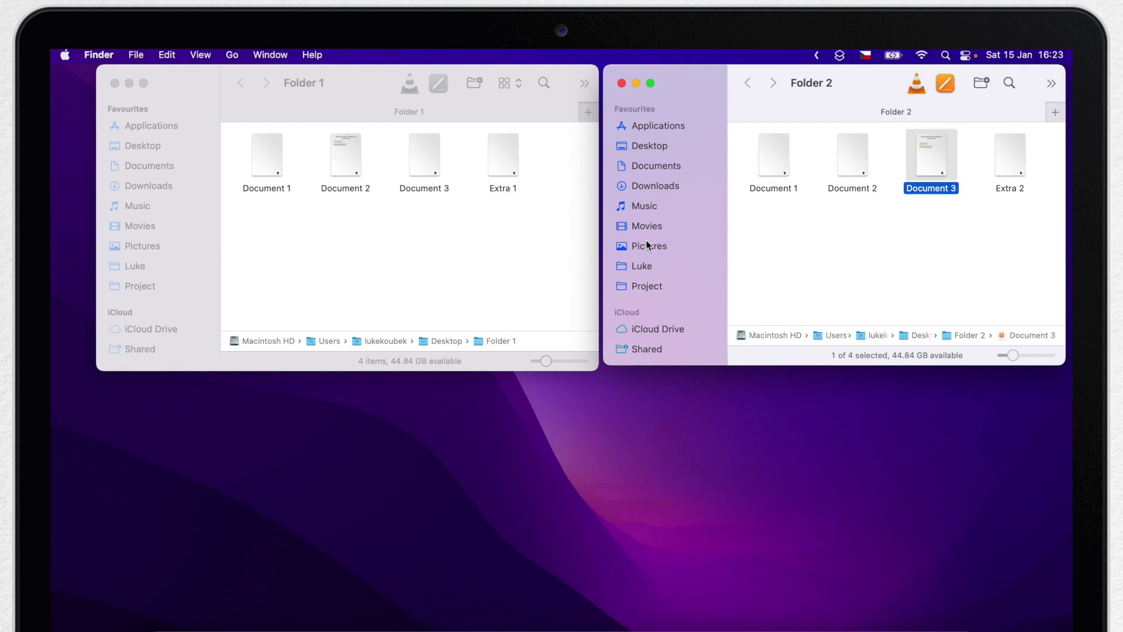
Step: Close both folder windows and move the desktop Folder 1 into the Project folder
left_click(621, 82)
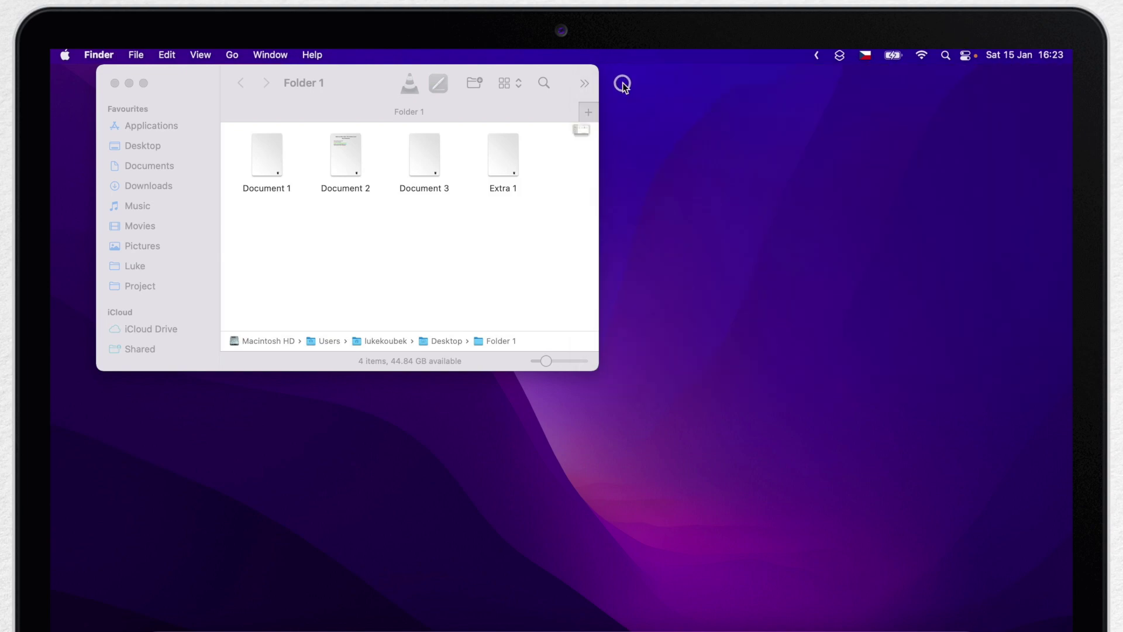
left_click(115, 83)
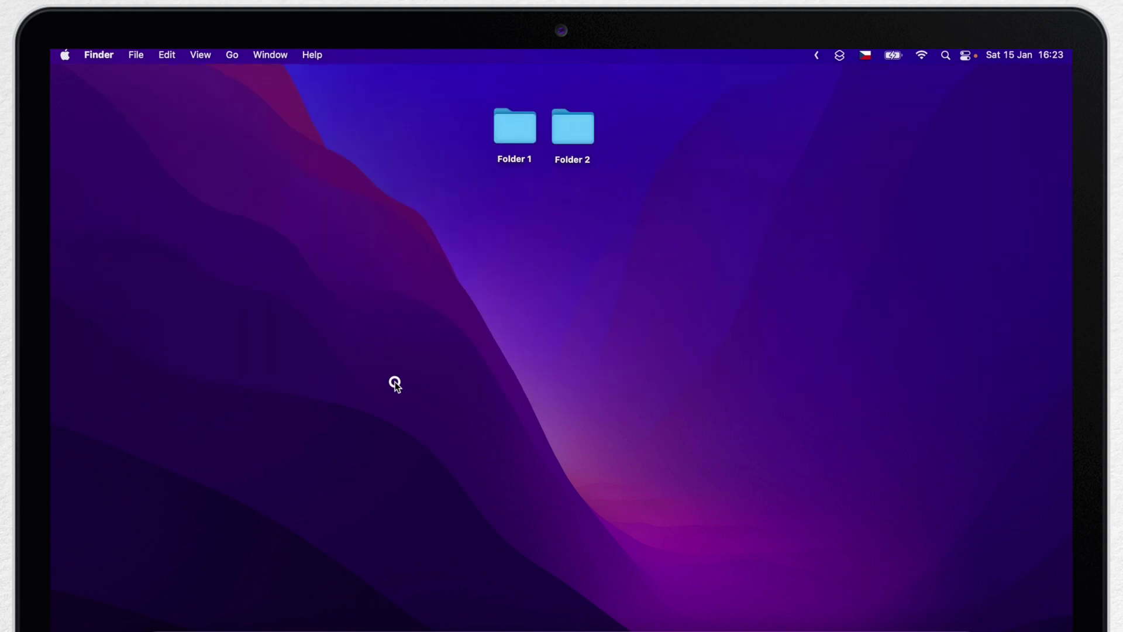
key("super+n")
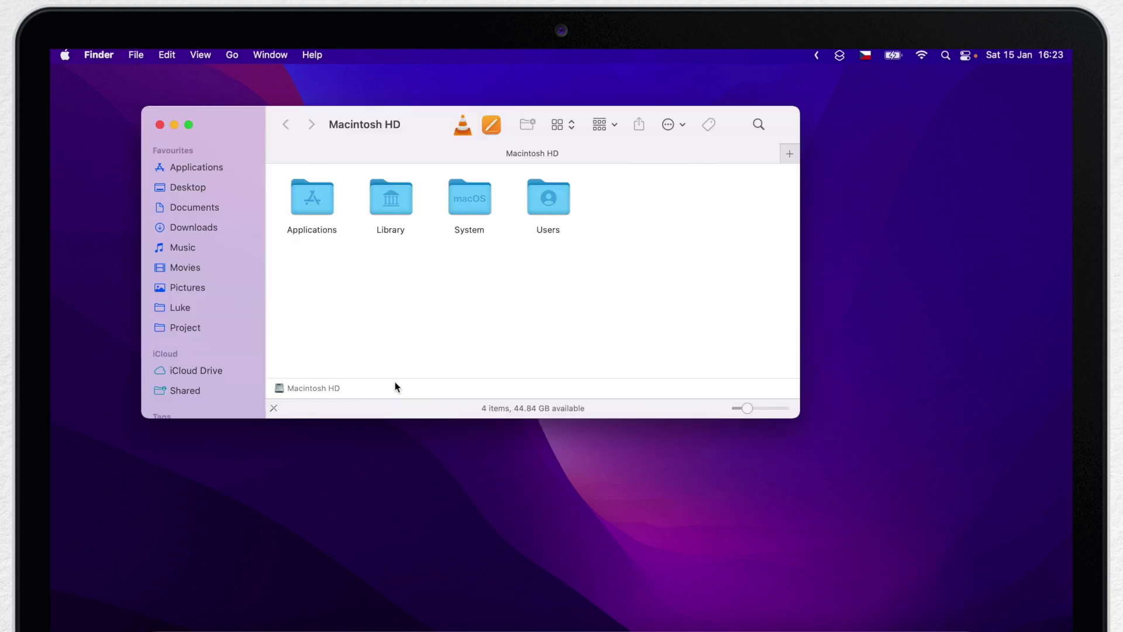
left_click(193, 327)
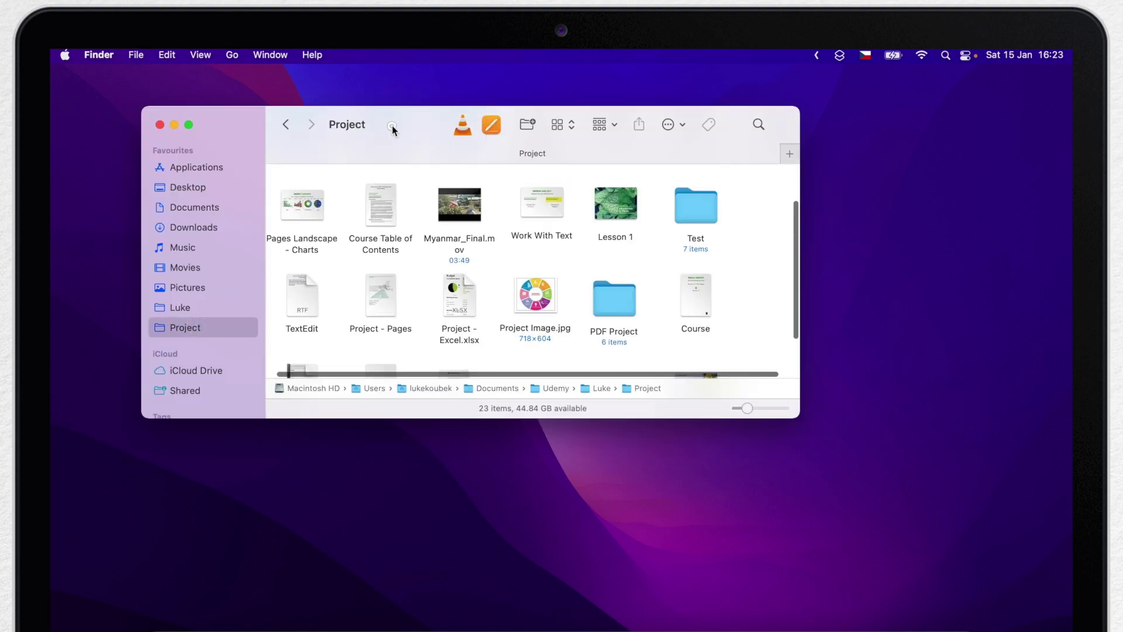
left_click_drag(392, 125, 360, 247)
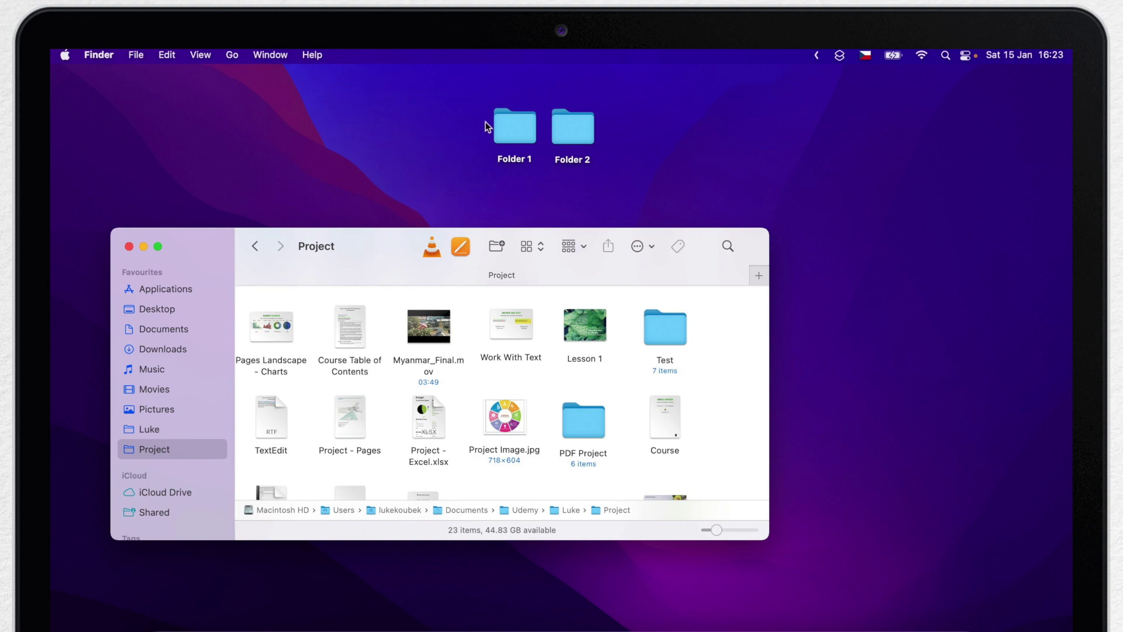
left_click_drag(491, 123, 714, 321)
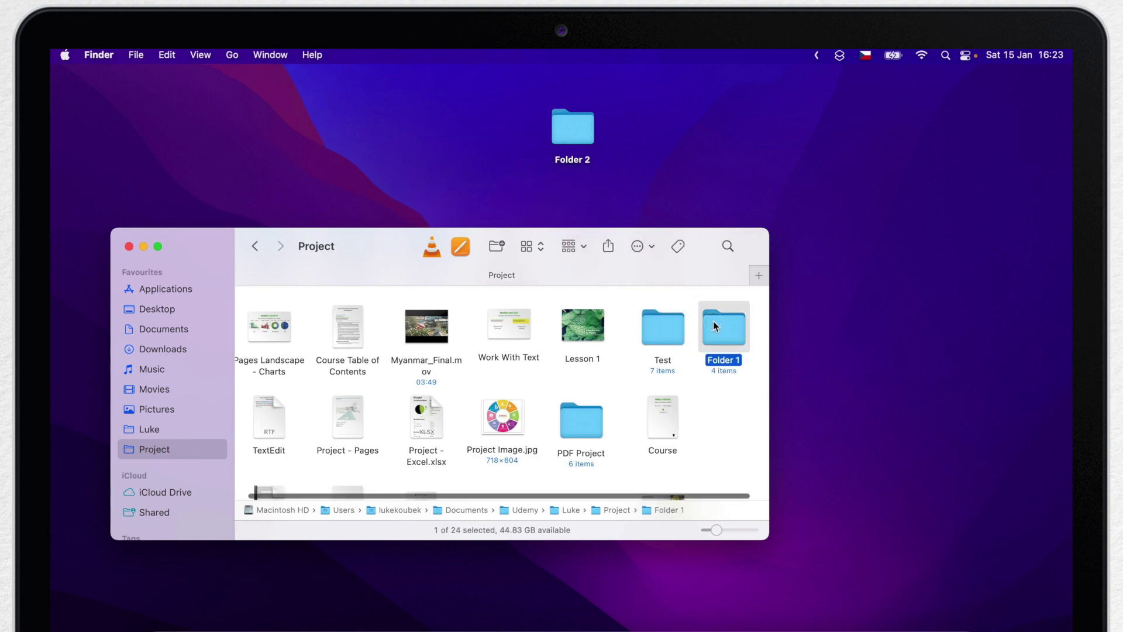
Step: Rename the desktop Folder 2 to 'Folder 1'
left_click(562, 164)
key("Return")
type("Folder ")
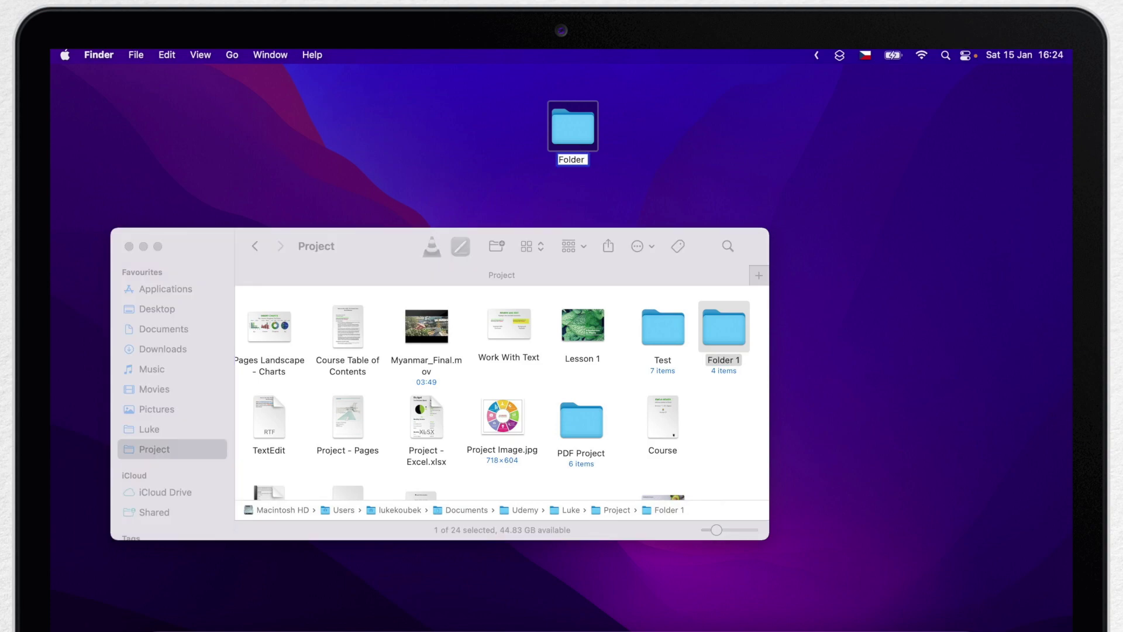
type("1")
left_click(666, 150)
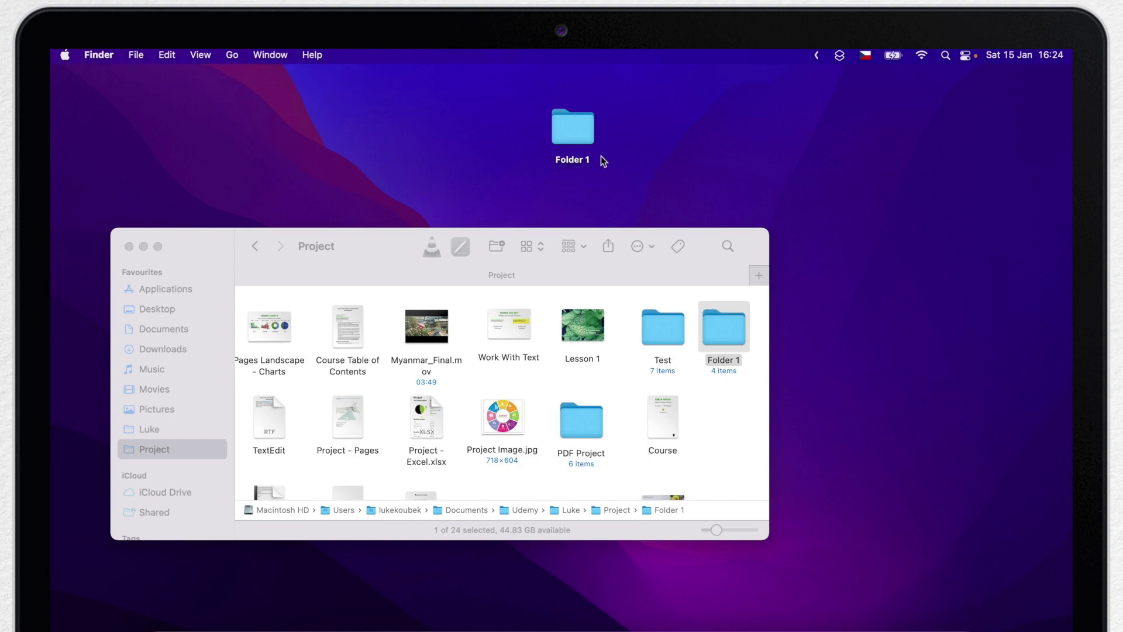
left_click_drag(571, 125, 729, 404)
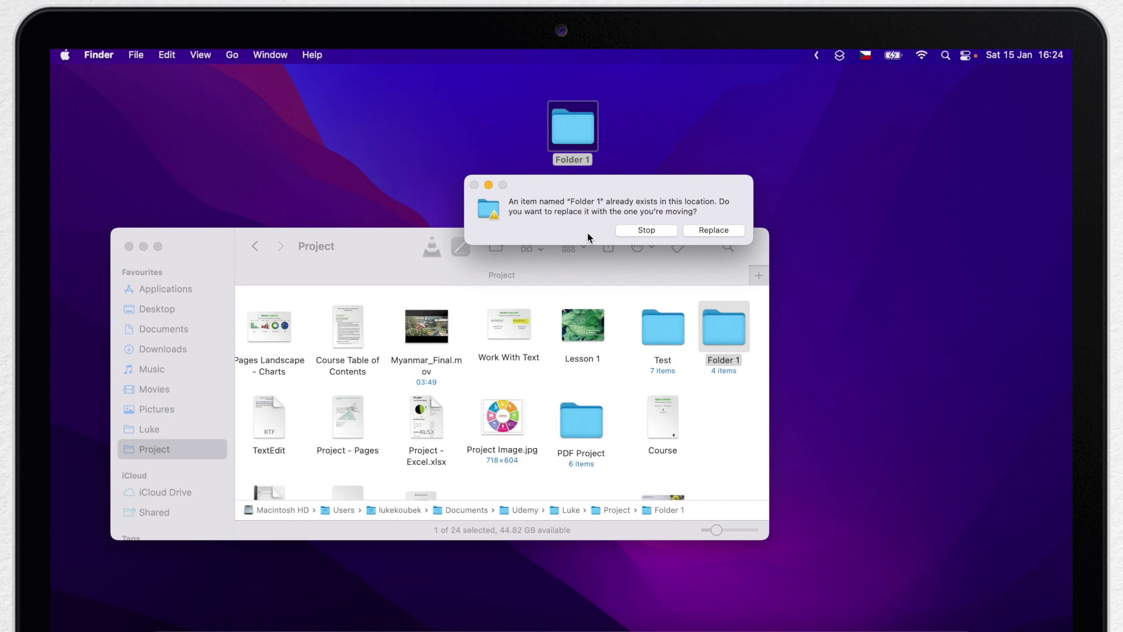
left_click(639, 229)
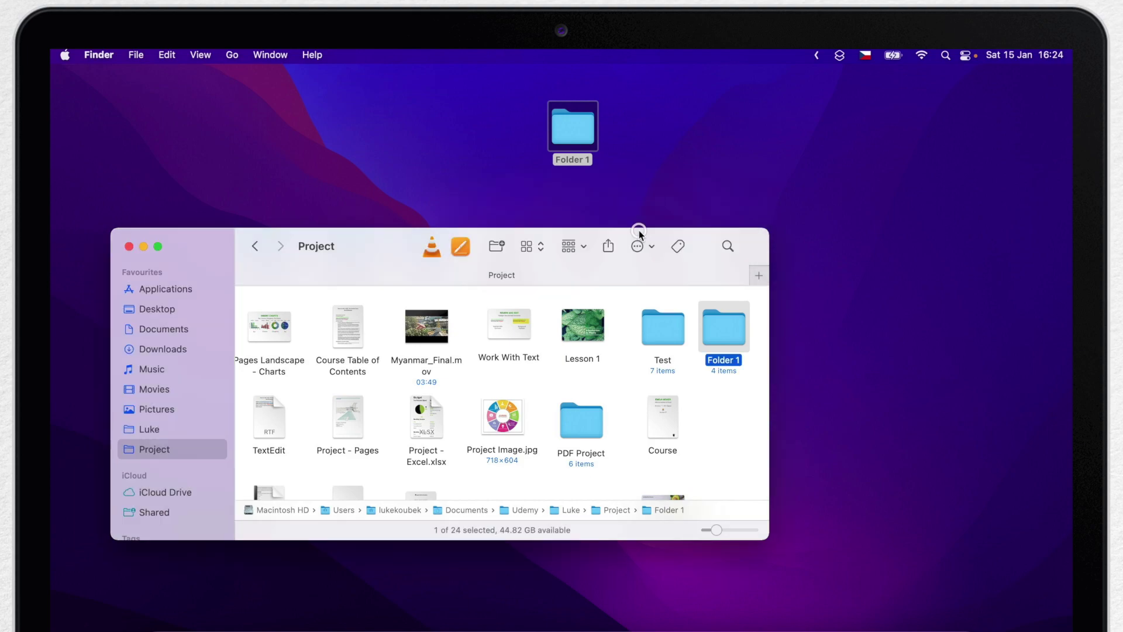
left_click(503, 167)
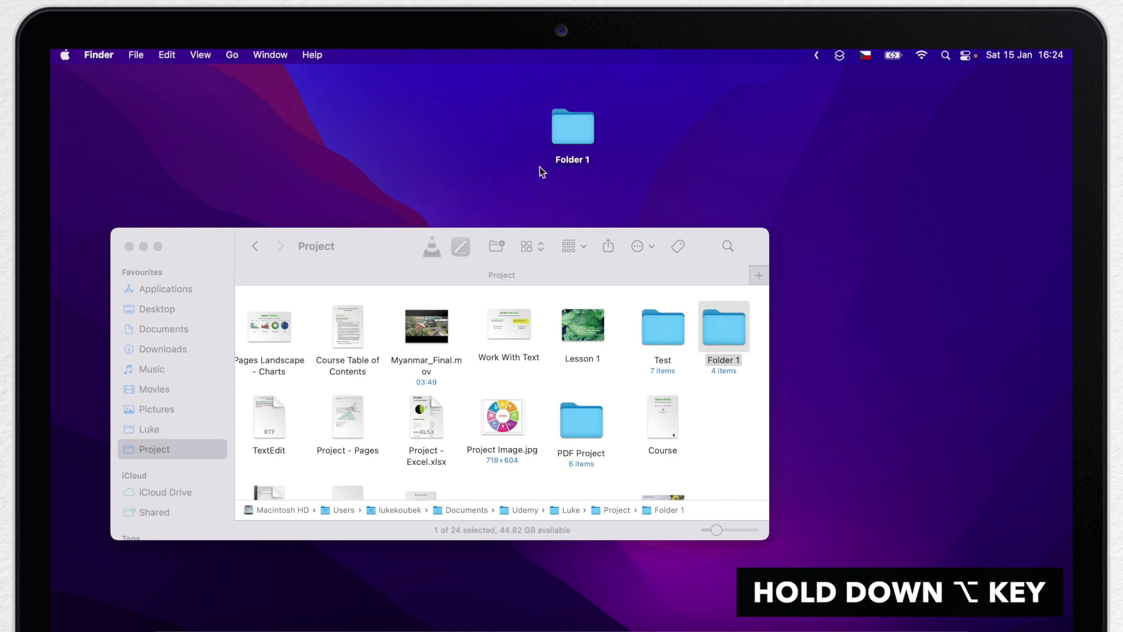
Step: Option-drag the desktop Folder 1 onto Project's Folder 1 and choose Merge
left_click_drag(579, 124, 720, 396)
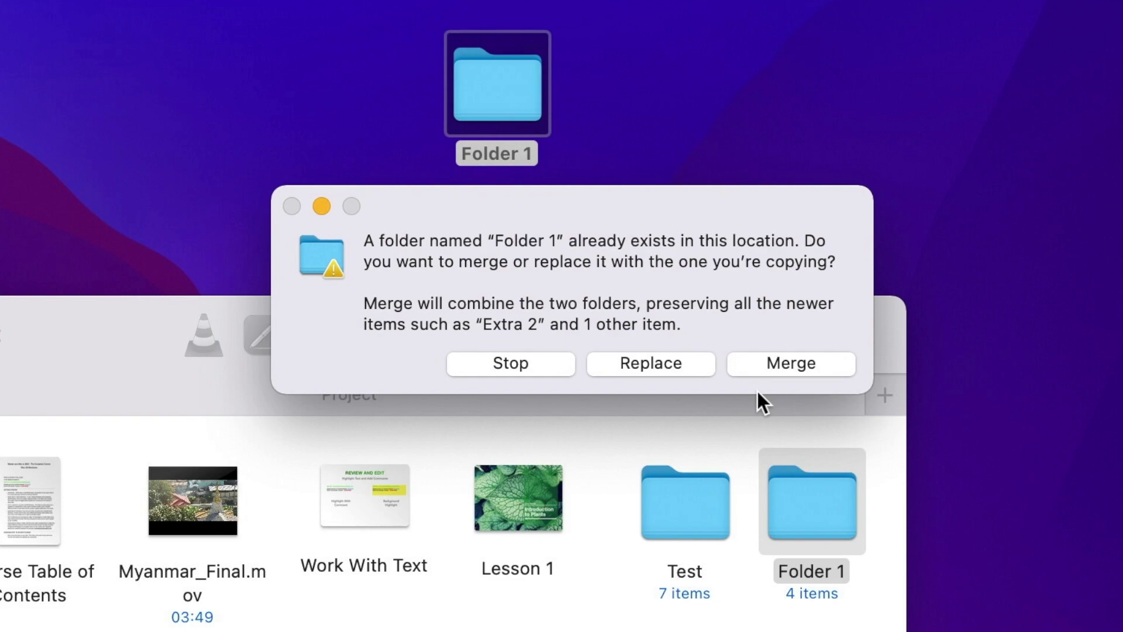
left_click(772, 359)
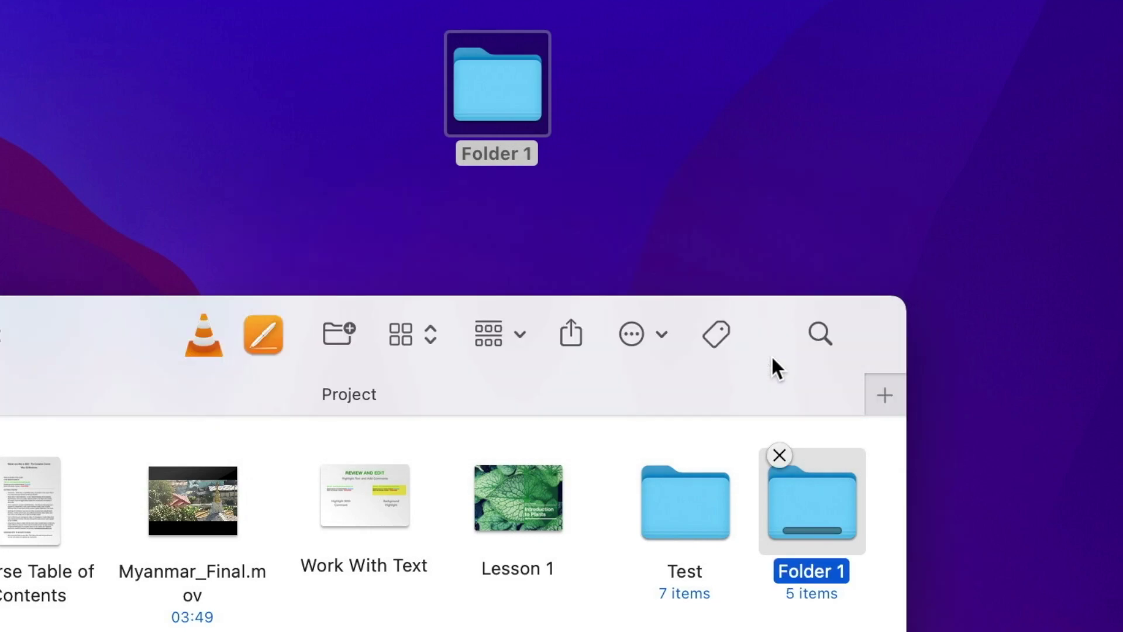
Step: Open the merged Folder 1 and preview Document 1, 2, 3, Extra 1 and Extra 2
left_click(831, 507)
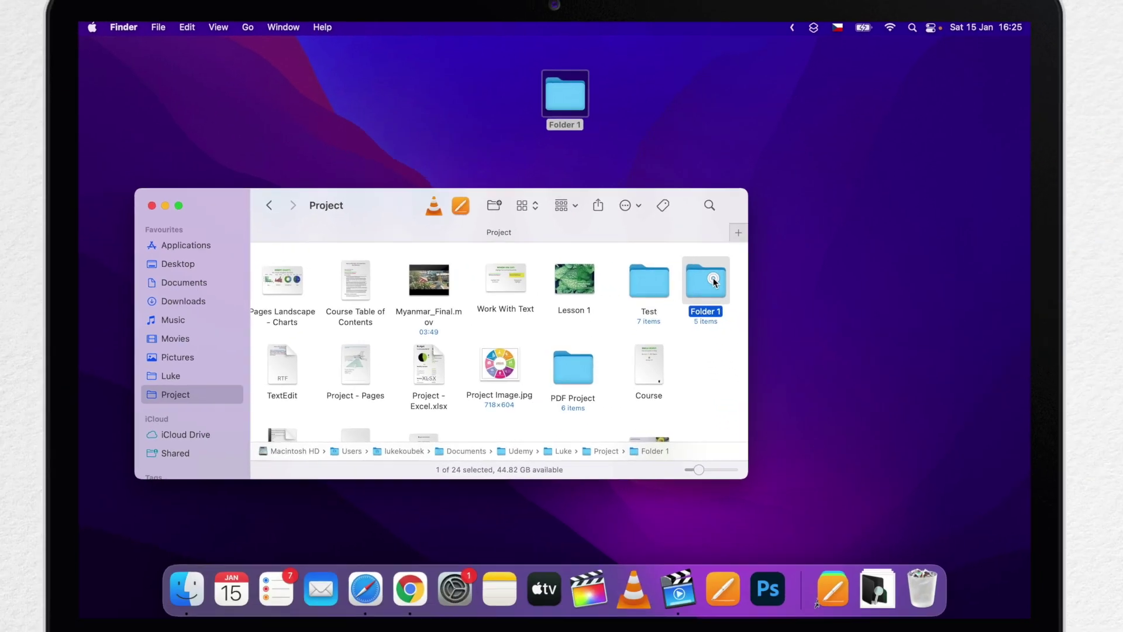
double_click(712, 281)
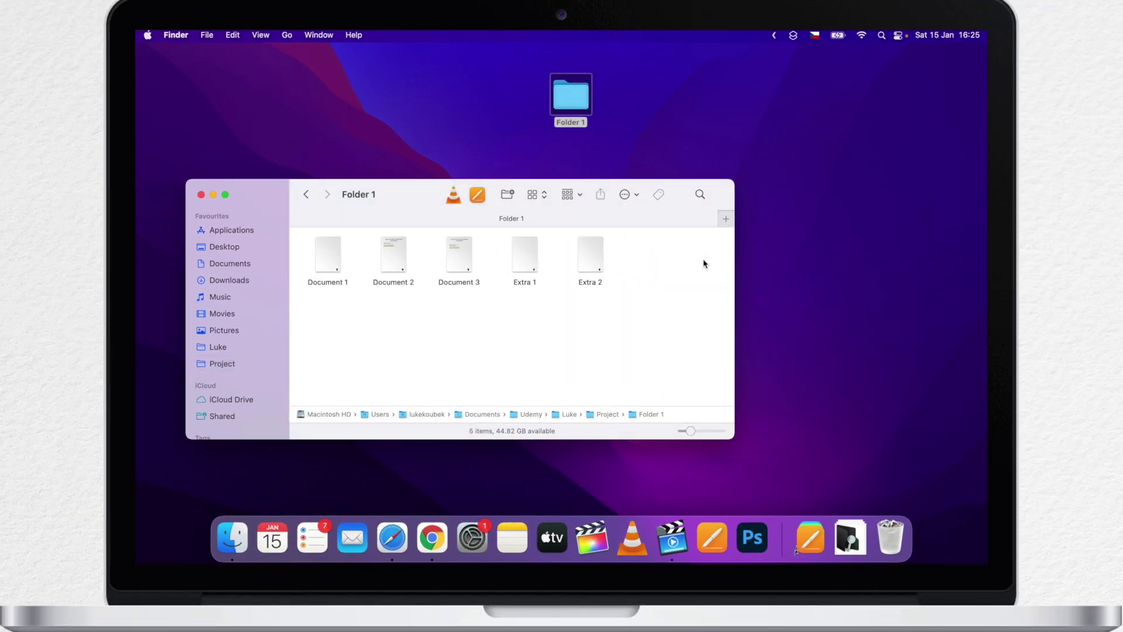
left_click(328, 257)
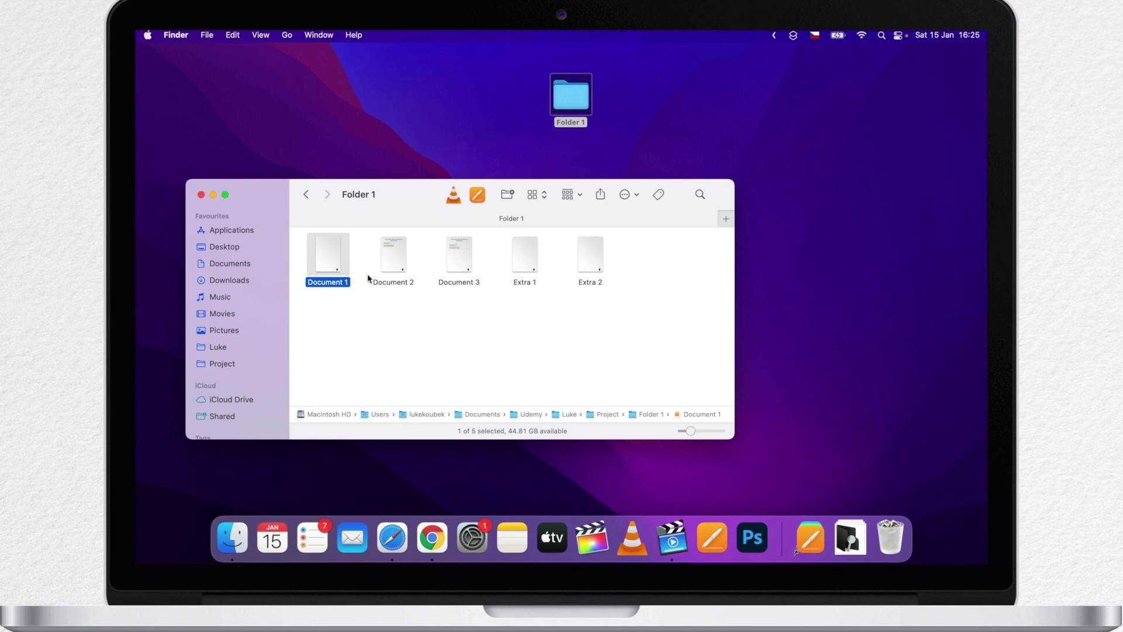
left_click(390, 260)
mouse_move(395, 244)
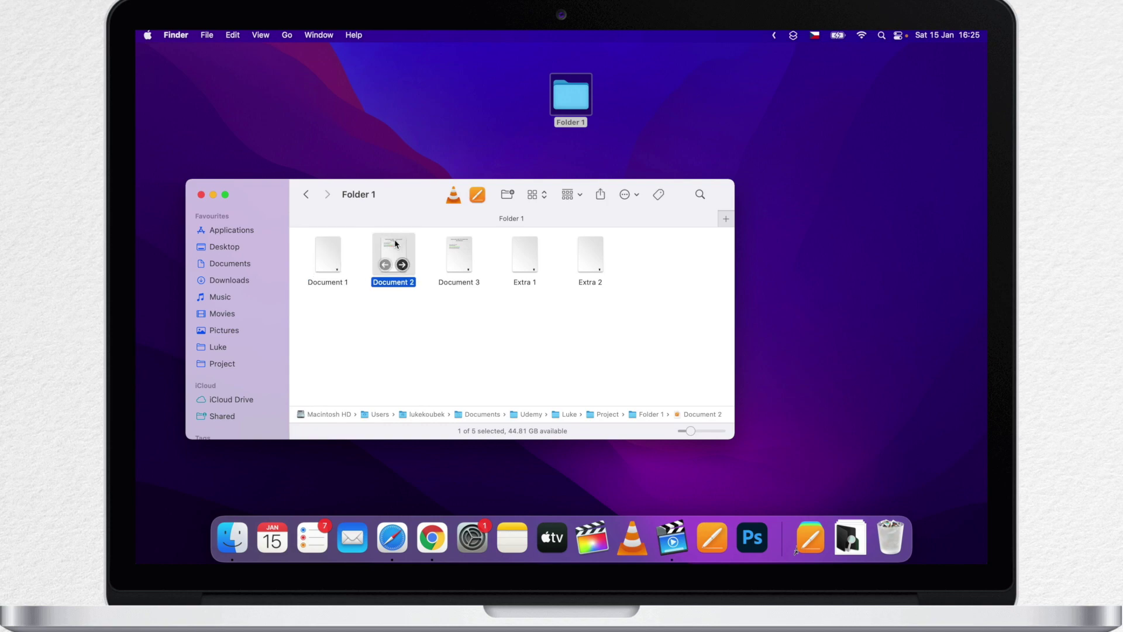
left_click(460, 254)
mouse_move(470, 239)
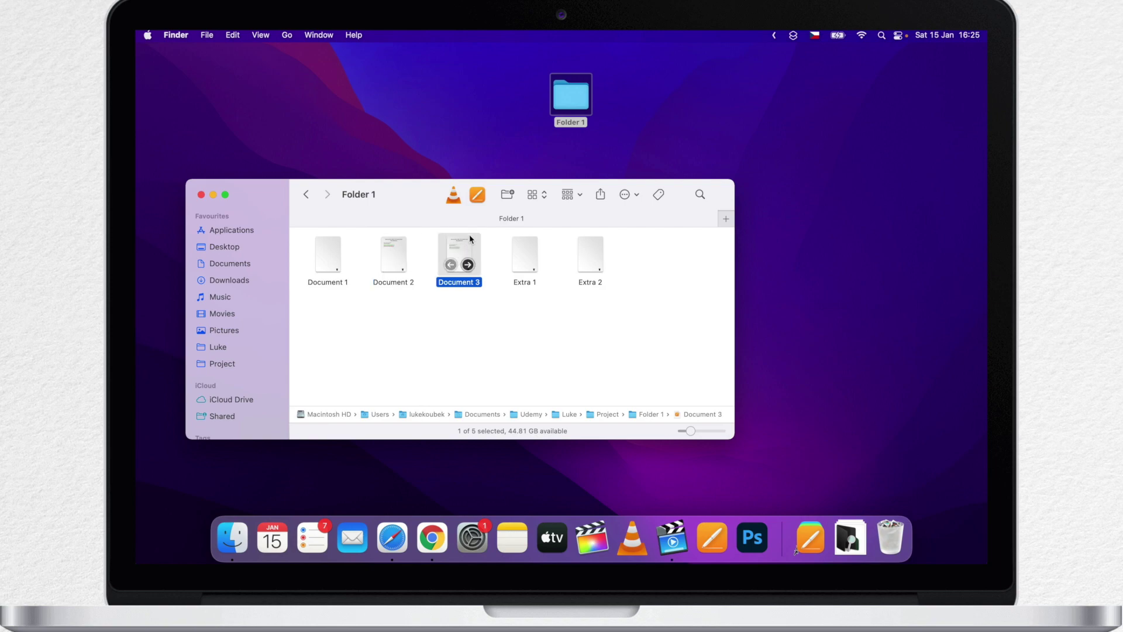
left_click(526, 252)
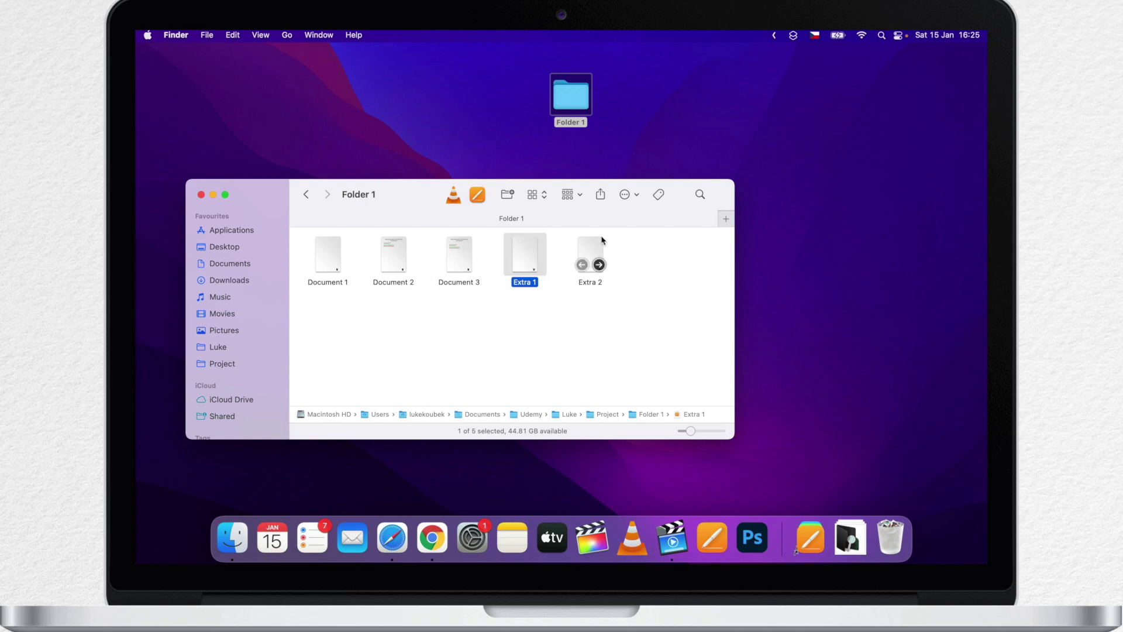
left_click(592, 254)
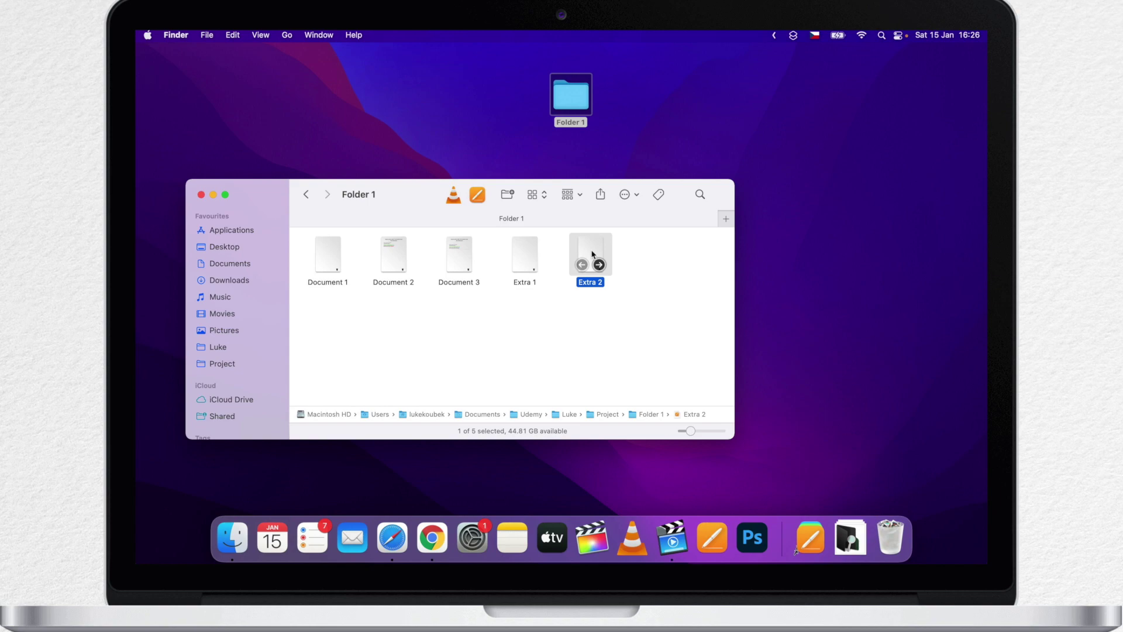
Step: Drag the leftover desktop Folder 1 to the Bin and clear the selection
left_click(571, 96)
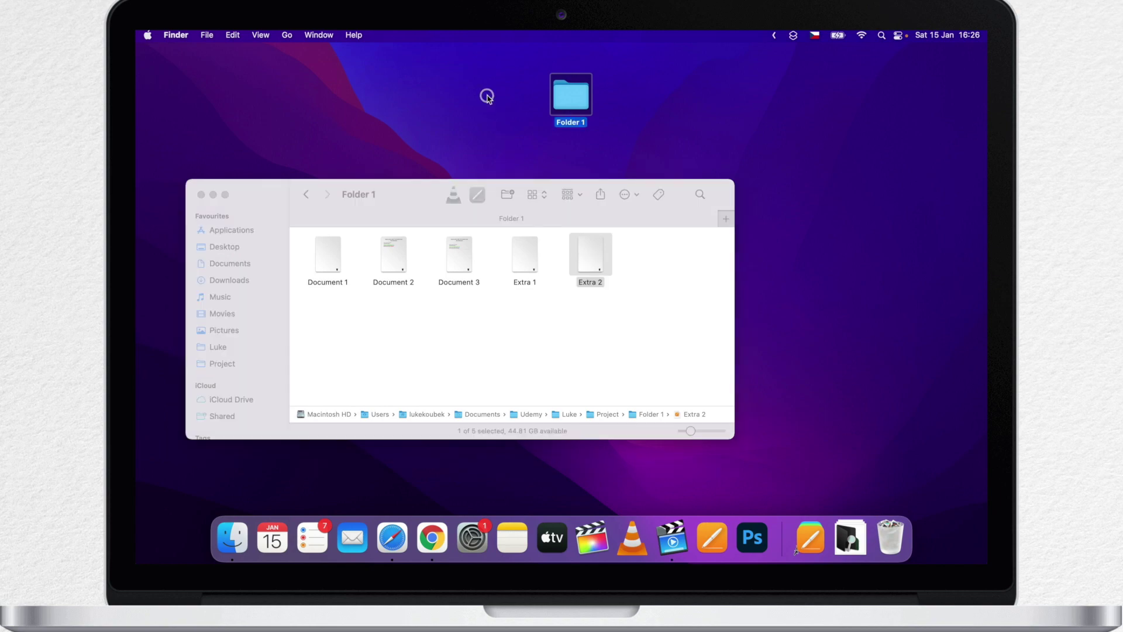
left_click_drag(570, 96, 894, 549)
left_click(542, 351)
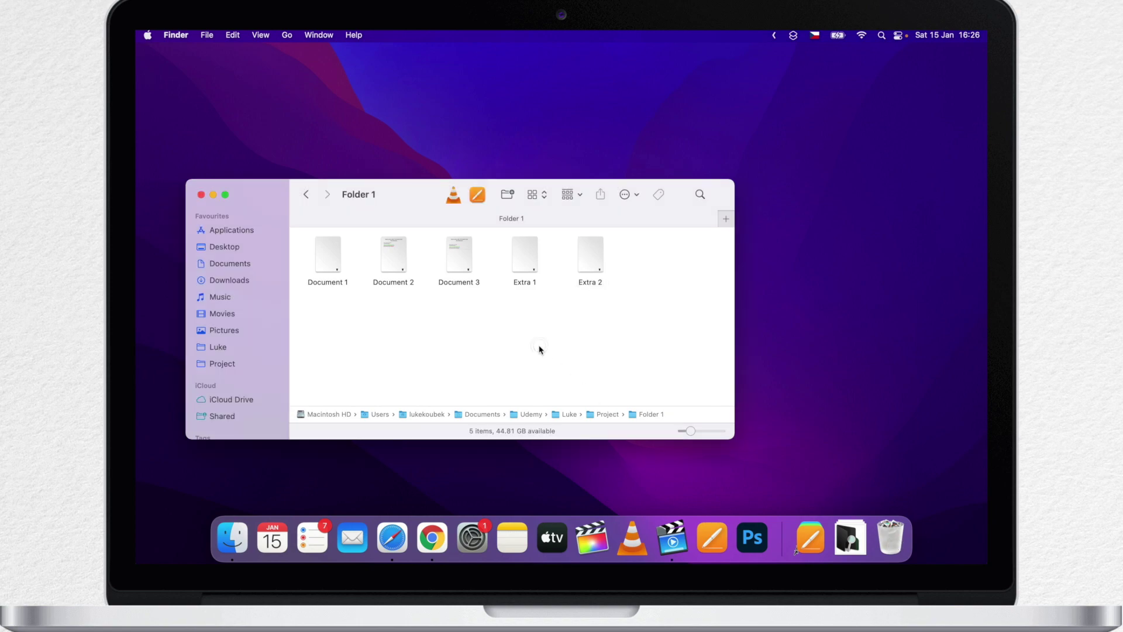
Step: Return to Project, reopen Folder 1 to confirm its five items, and close the window
left_click(306, 195)
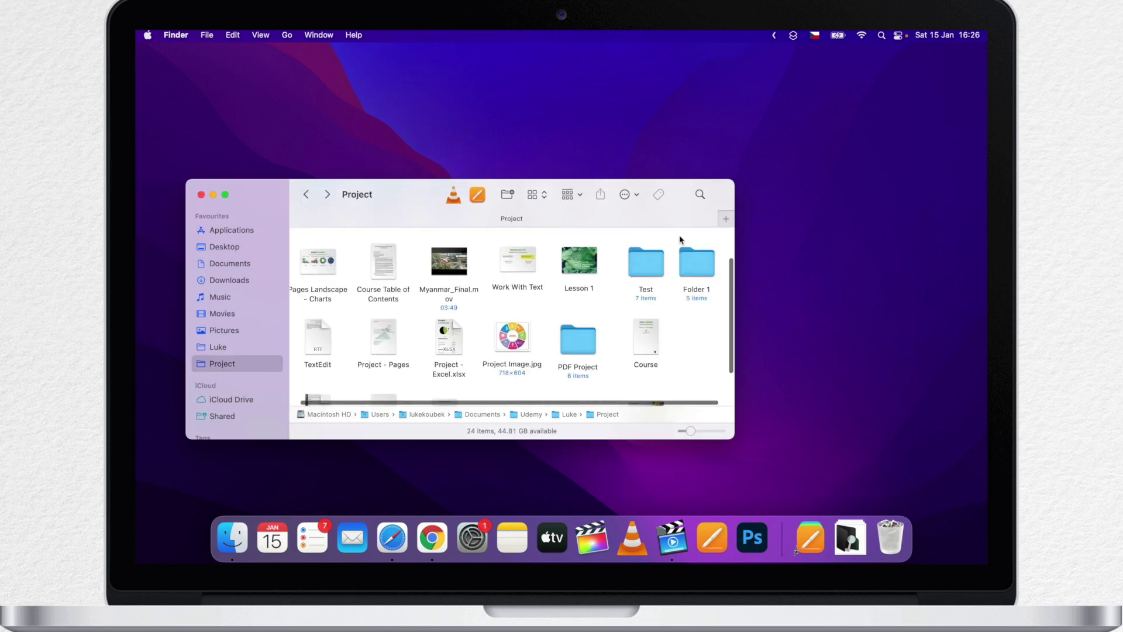
double_click(693, 266)
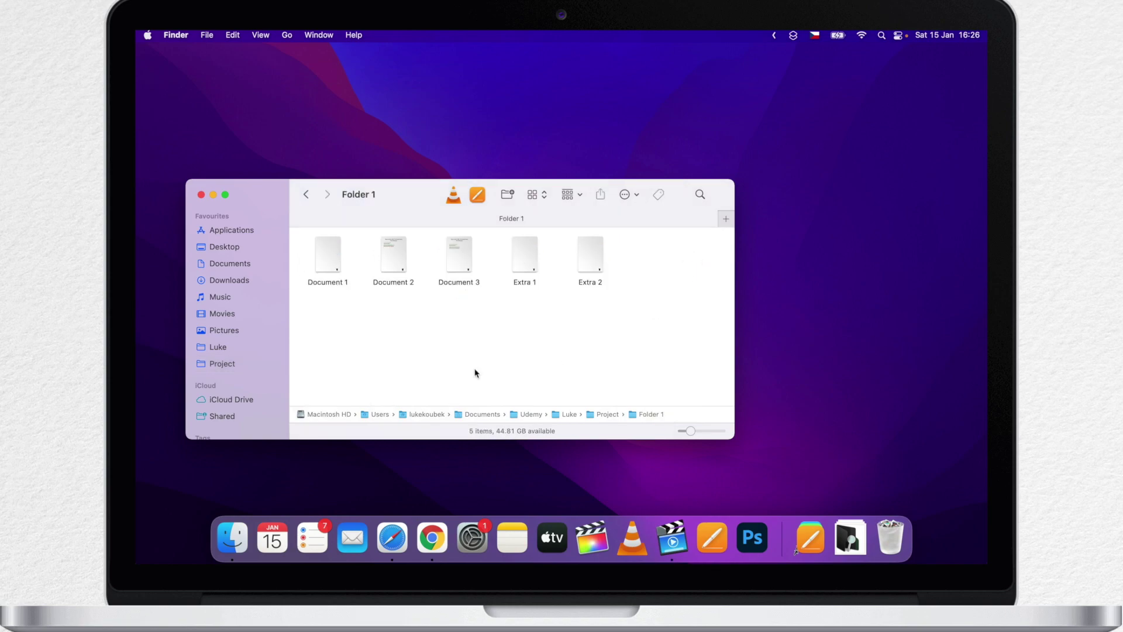
left_click(201, 195)
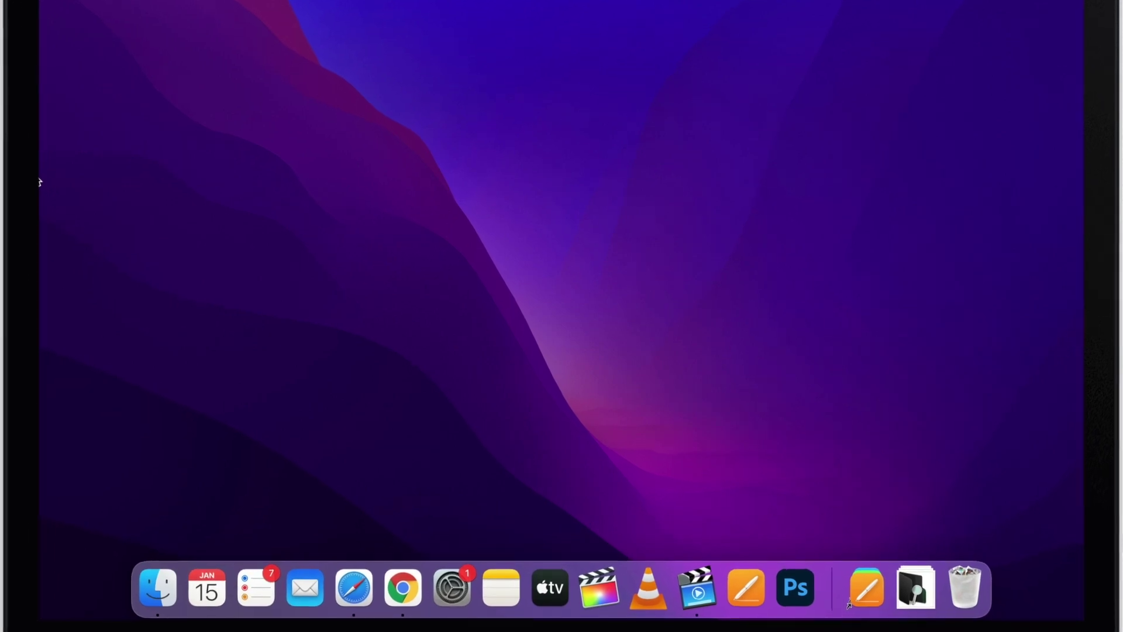